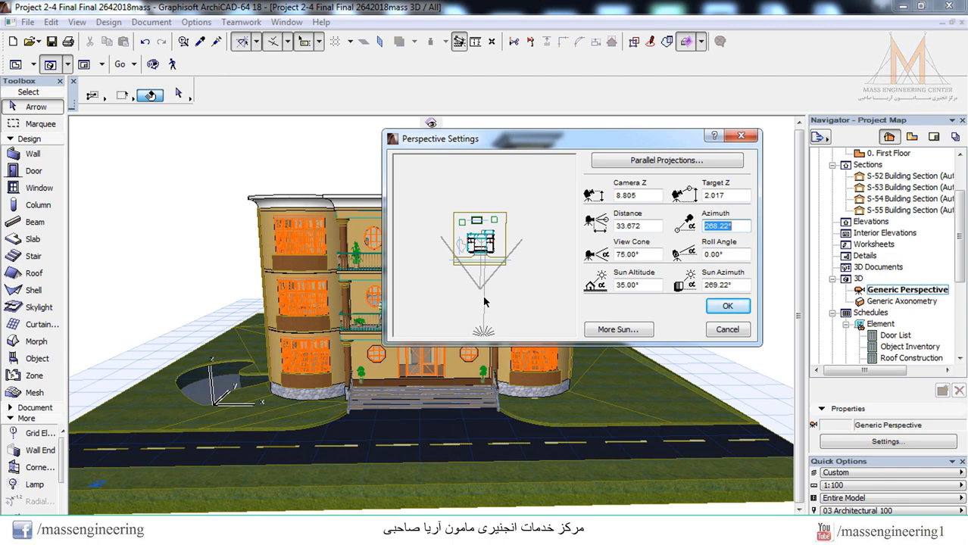
# Reposition the camera to distance 35.558 and azimuth 272.78°, set the sun azimuth to 272.51°, and apply the perspective settings
pyautogui.moveTo(484, 302)
pyautogui.mouseDown()
pyautogui.moveTo(462, 324)
pyautogui.moveTo(436, 326)
pyautogui.moveTo(498, 325)
pyautogui.moveTo(544, 300)
pyautogui.moveTo(541, 290)
pyautogui.moveTo(515, 312)
pyautogui.moveTo(413, 306)
pyautogui.moveTo(531, 309)
pyautogui.moveTo(444, 337)
pyautogui.moveTo(401, 306)
pyautogui.moveTo(485, 300)
pyautogui.moveTo(478, 287)
pyautogui.mouseUp()
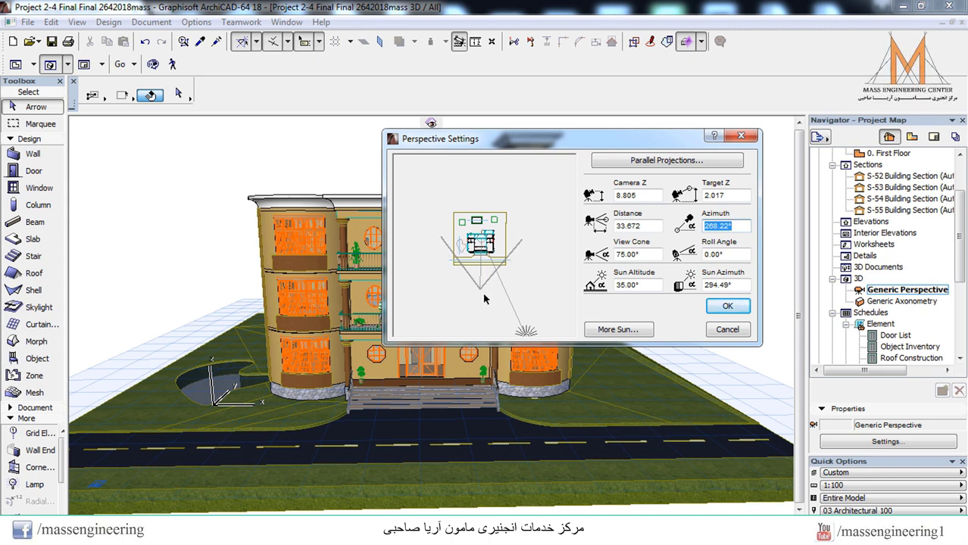
pyautogui.moveTo(479, 292); pyautogui.dragTo(483, 290)
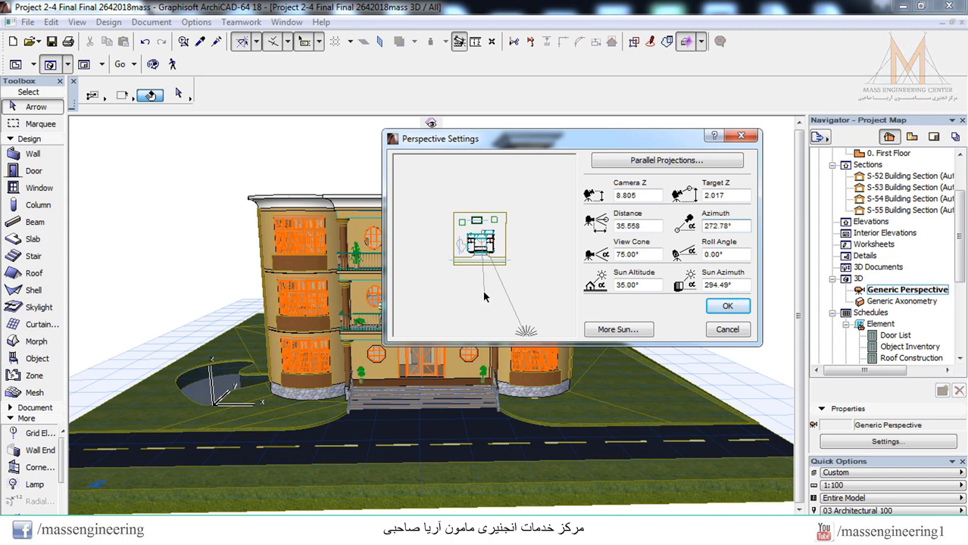
pyautogui.moveTo(527, 331); pyautogui.dragTo(489, 331)
pyautogui.click(726, 307)
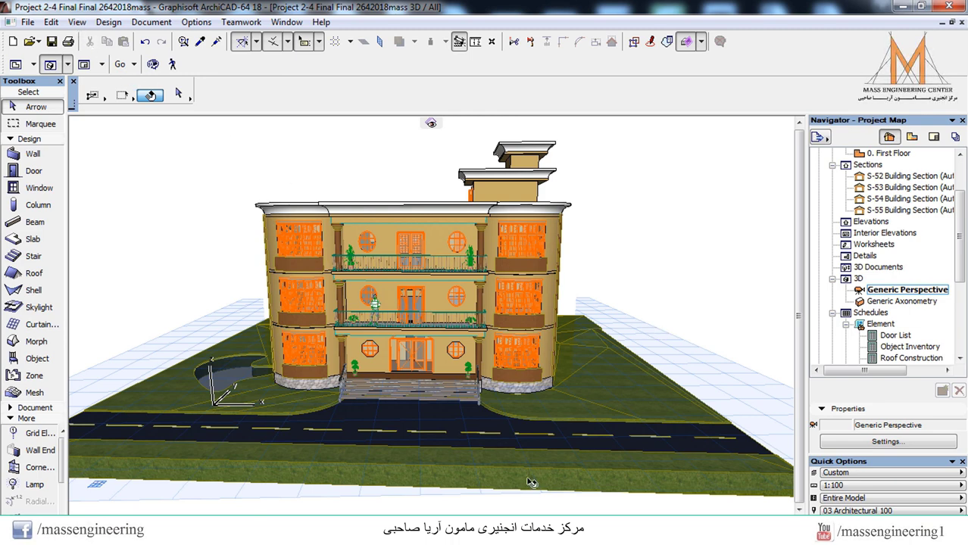
# Open the detailed sun parameters from the 3D projection settings and view the sunlight colour choices without changing them
pyautogui.click(77, 22)
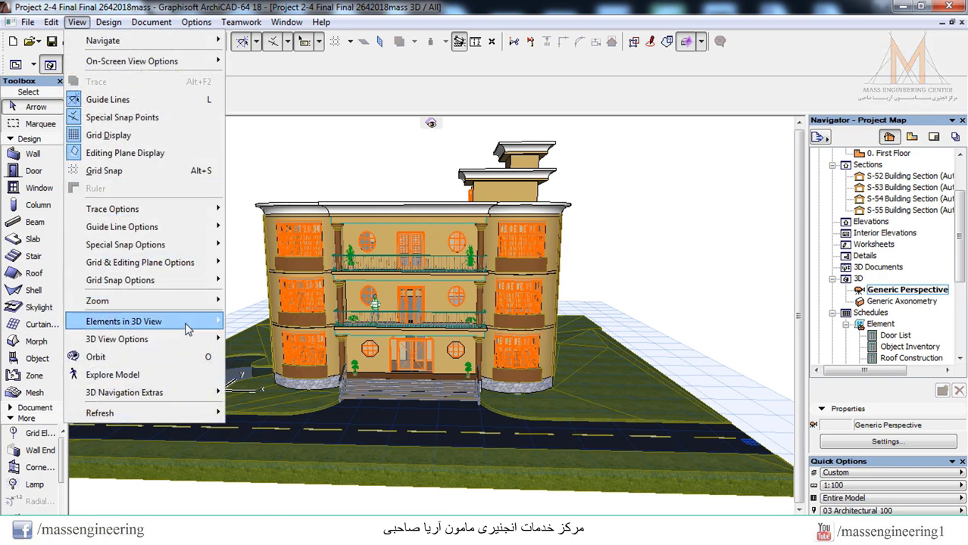
pyautogui.click(236, 340)
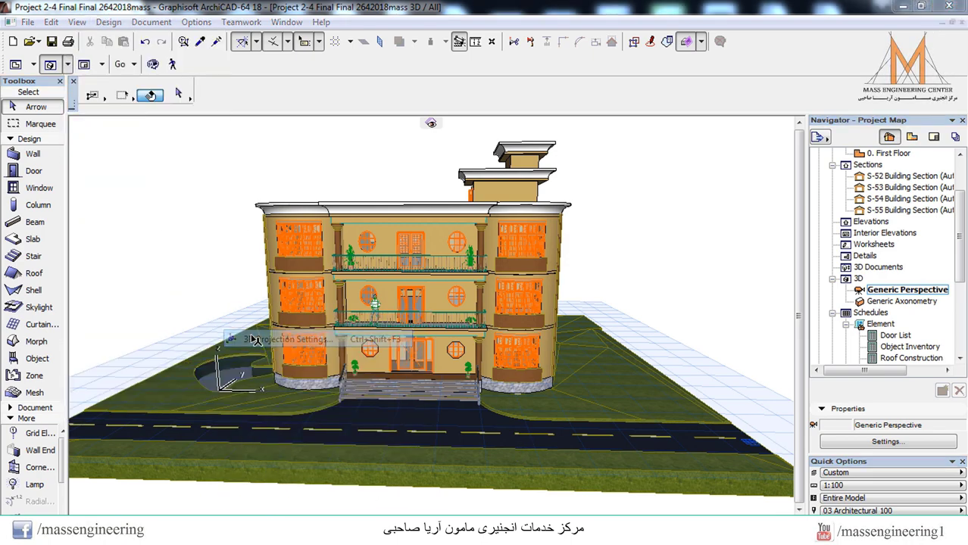
pyautogui.click(619, 331)
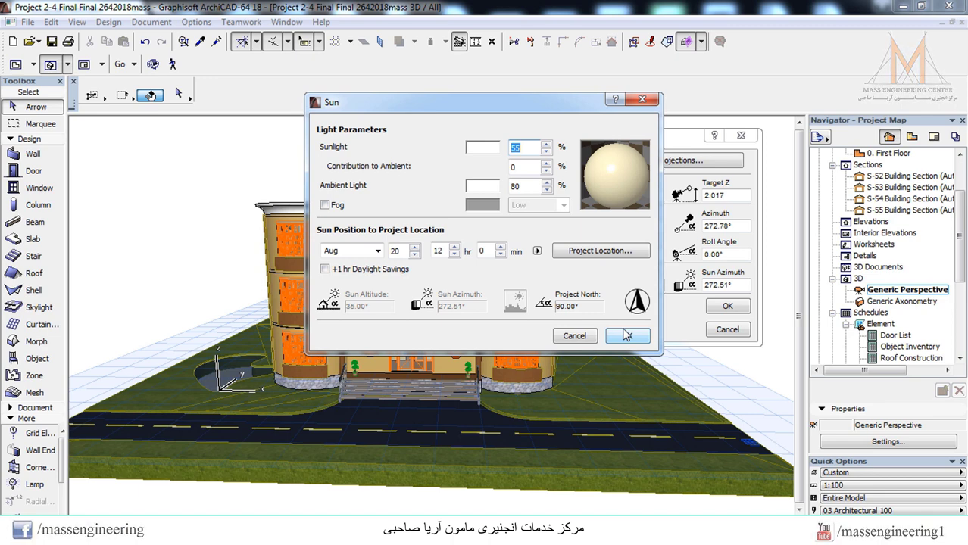
pyautogui.click(488, 151)
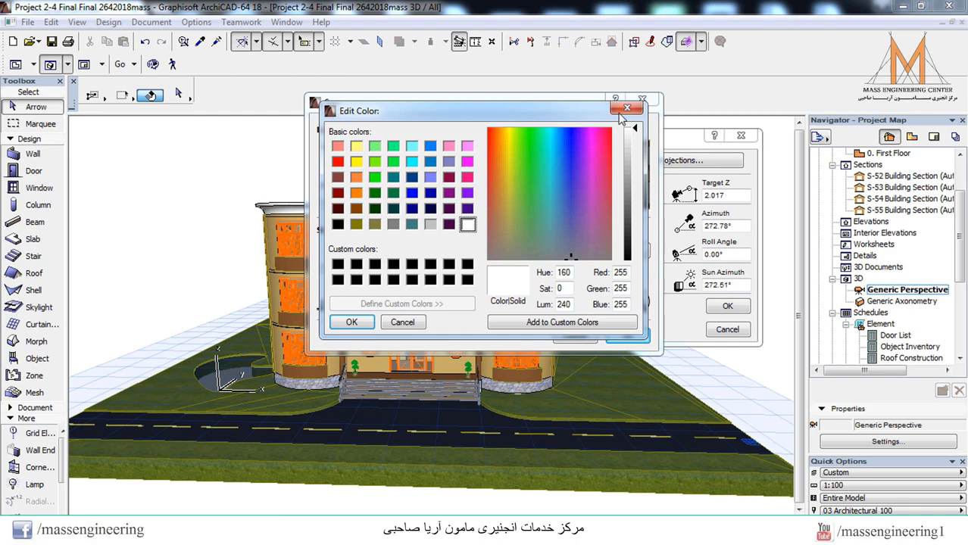
pyautogui.click(626, 108)
# Lower the sunlight intensity to 0% in the sun's light parameters
pyautogui.click(546, 149)
pyautogui.click(546, 149)
pyautogui.click(546, 148)
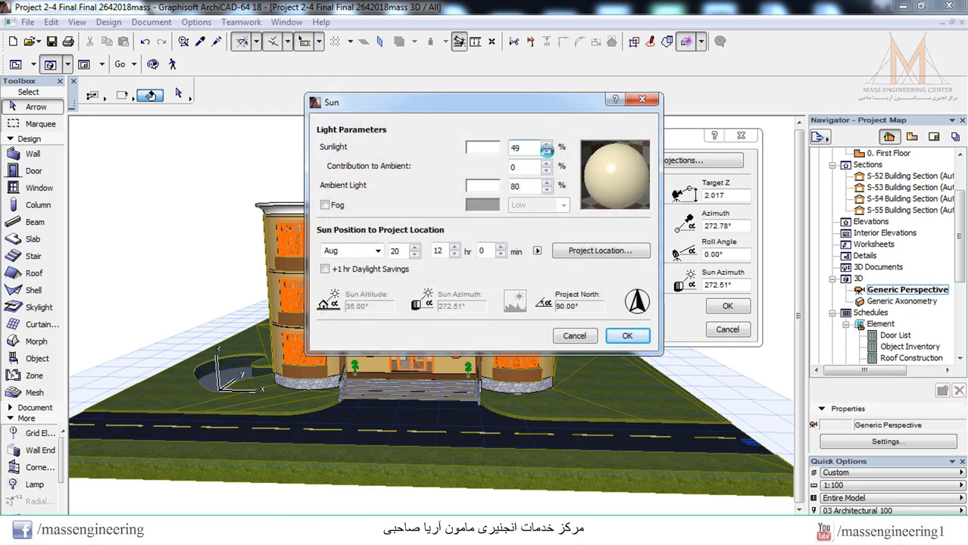
pyautogui.click(546, 149)
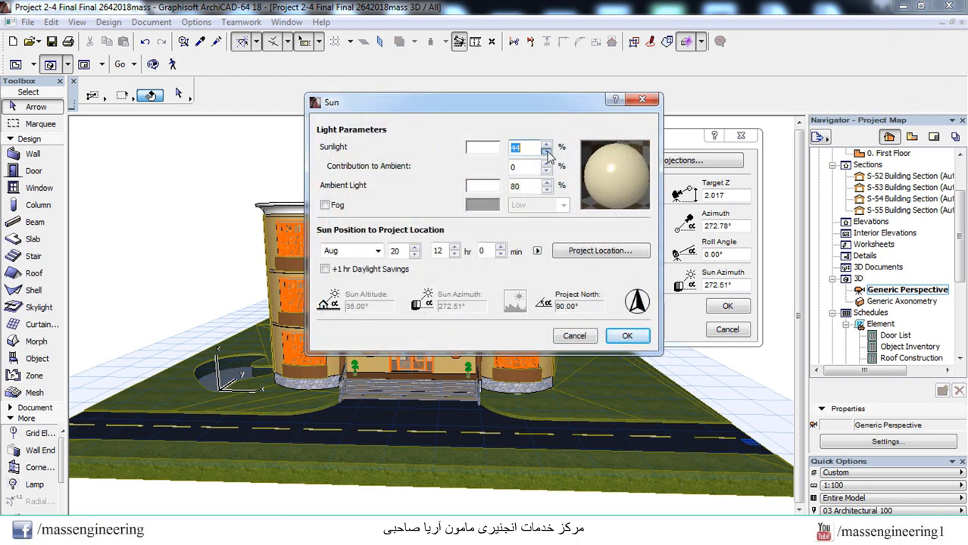
pyautogui.click(485, 152)
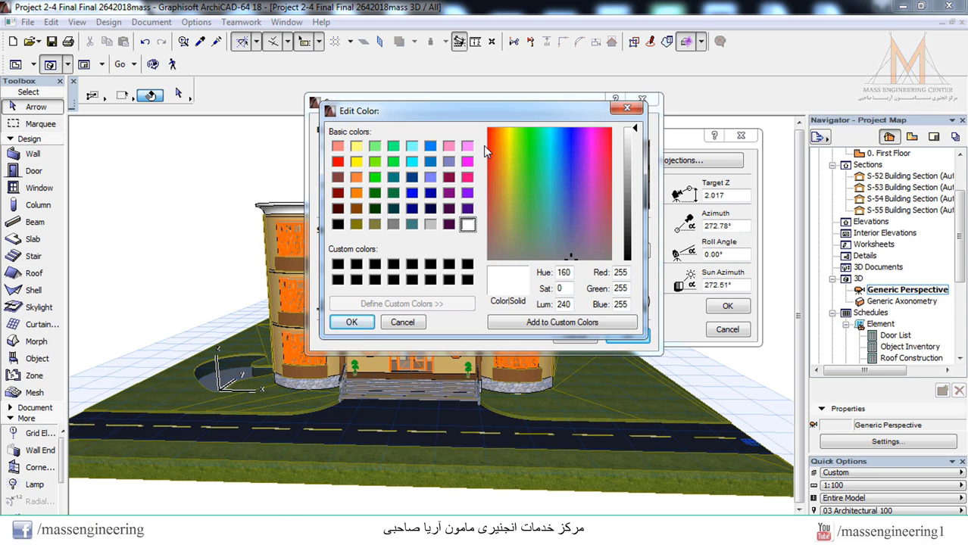
pyautogui.click(625, 109)
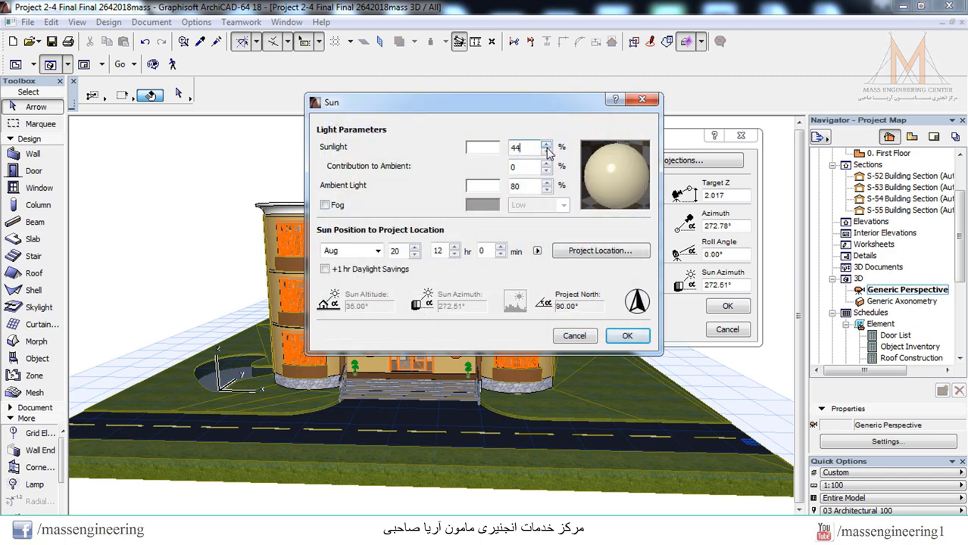
pyautogui.click(546, 152)
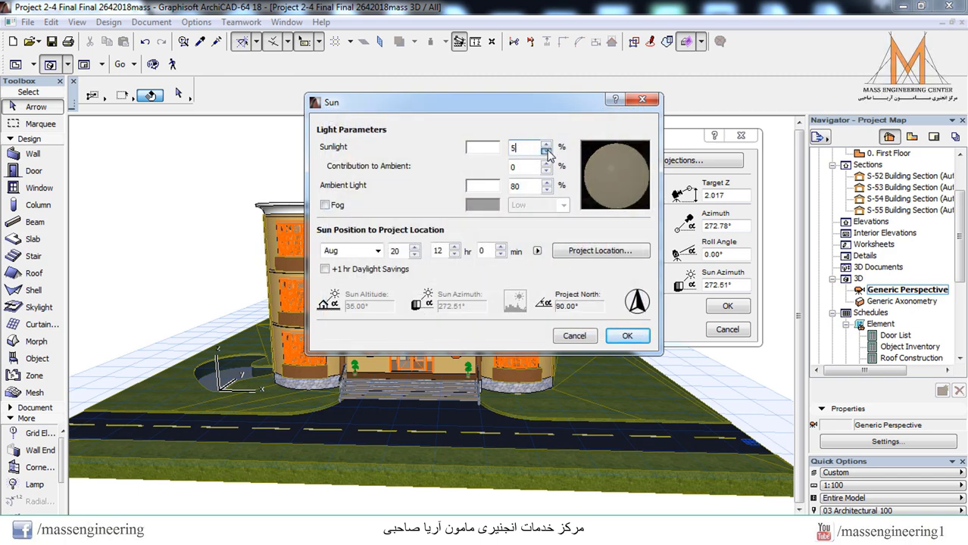
pyautogui.click(546, 152)
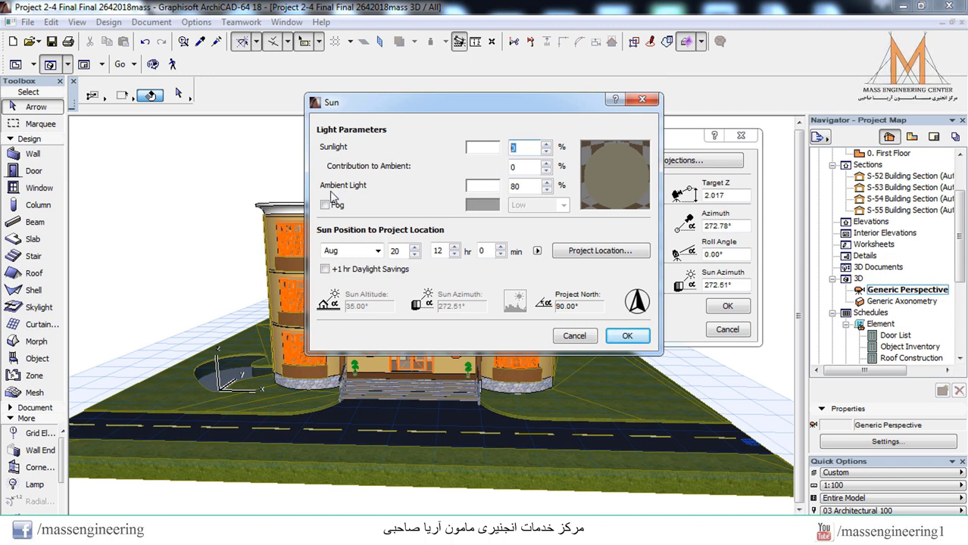
# Raise the ambient light to 100% and apply the sun and perspective settings to the 3D view
pyautogui.click(547, 183)
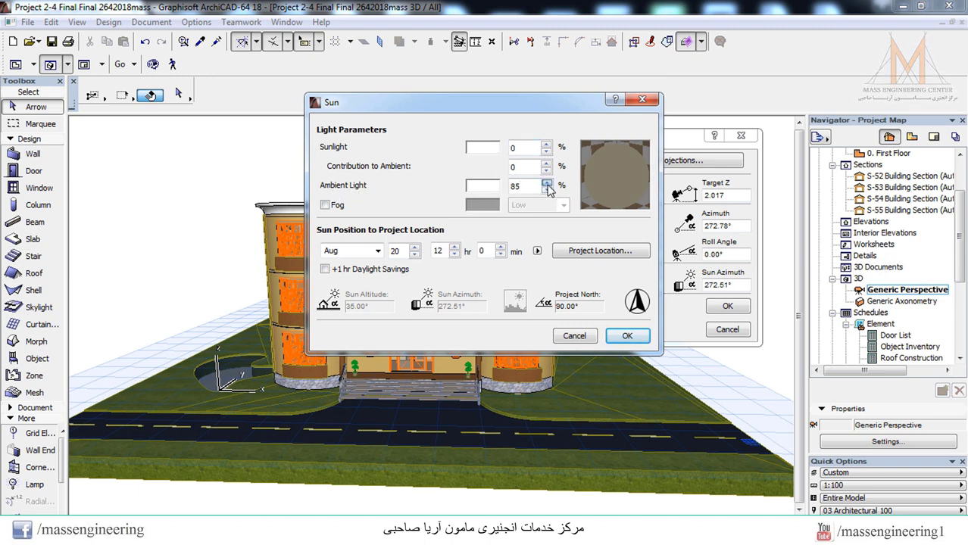
pyautogui.click(546, 182)
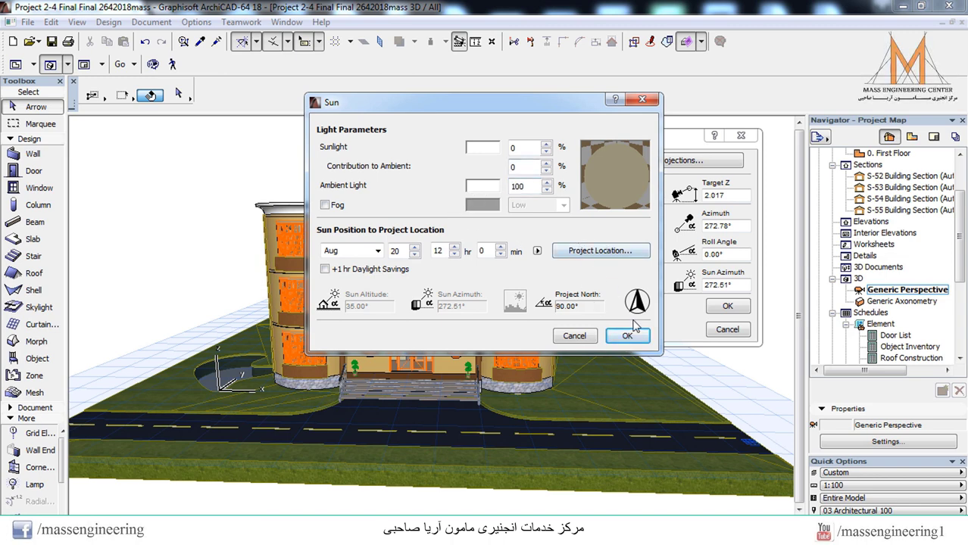
pyautogui.click(627, 336)
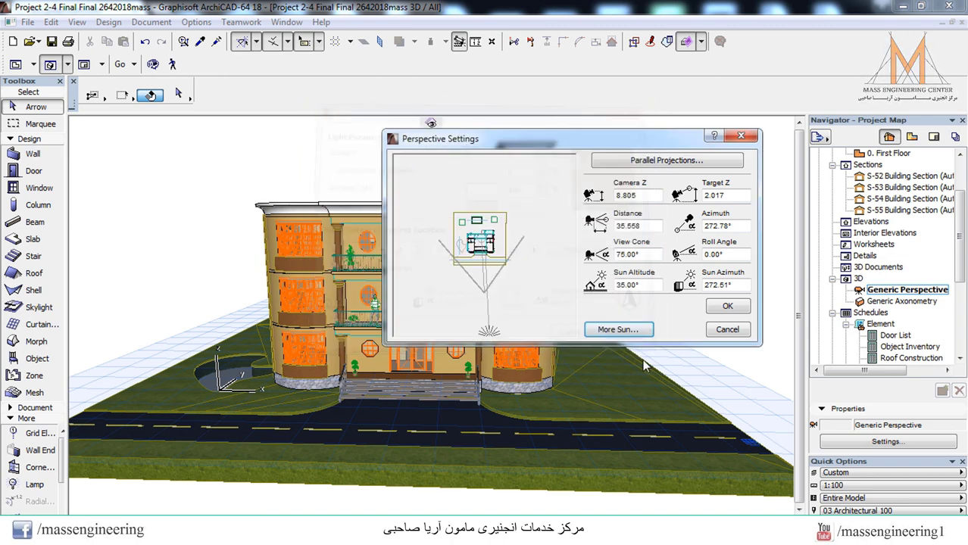
pyautogui.click(725, 306)
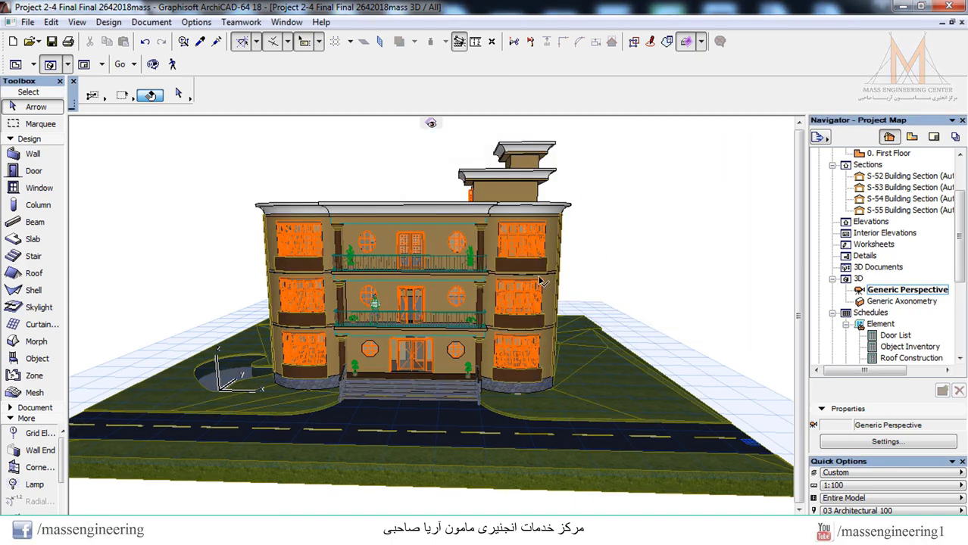
# Activate the Lamp tool and open its default settings, placed clear of the toolbox
pyautogui.moveTo(541, 281)
pyautogui.moveTo(438, 292)
pyautogui.click(15, 139)
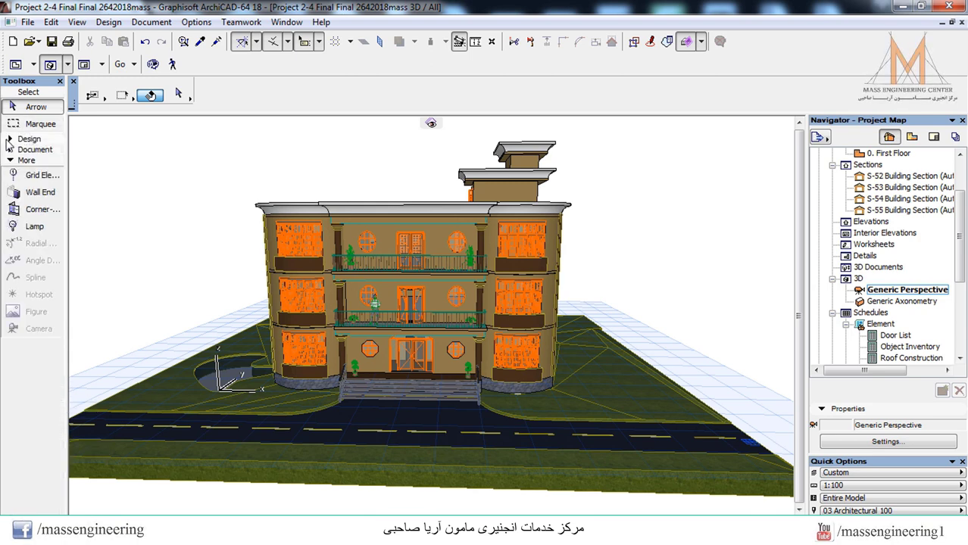
pyautogui.click(28, 228)
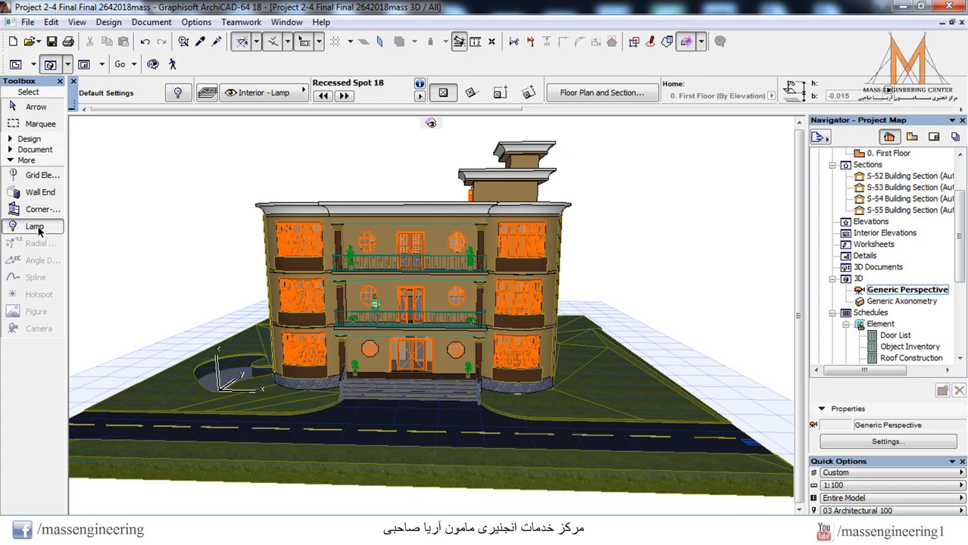
pyautogui.hotkey('ctrl', 't')
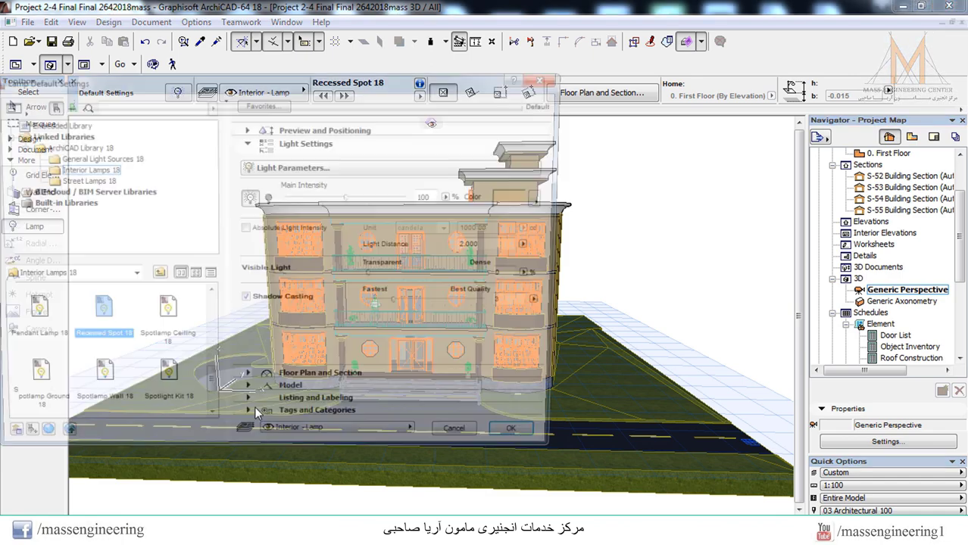
pyautogui.moveTo(279, 86); pyautogui.dragTo(527, 102)
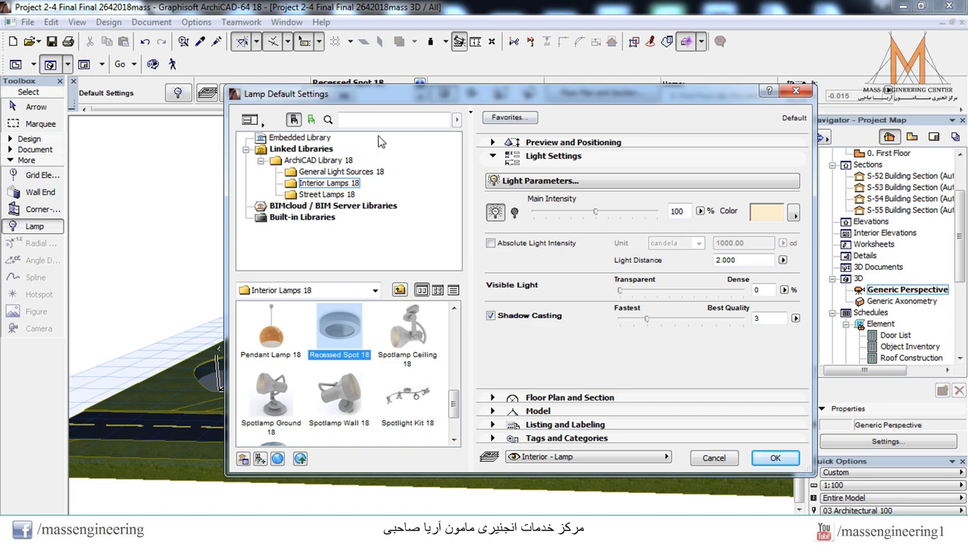
# Browse the General Light Sources 18, Interior Lamps 18 and Street Lamps 18 folders and examine the street lamp models
pyautogui.click(337, 172)
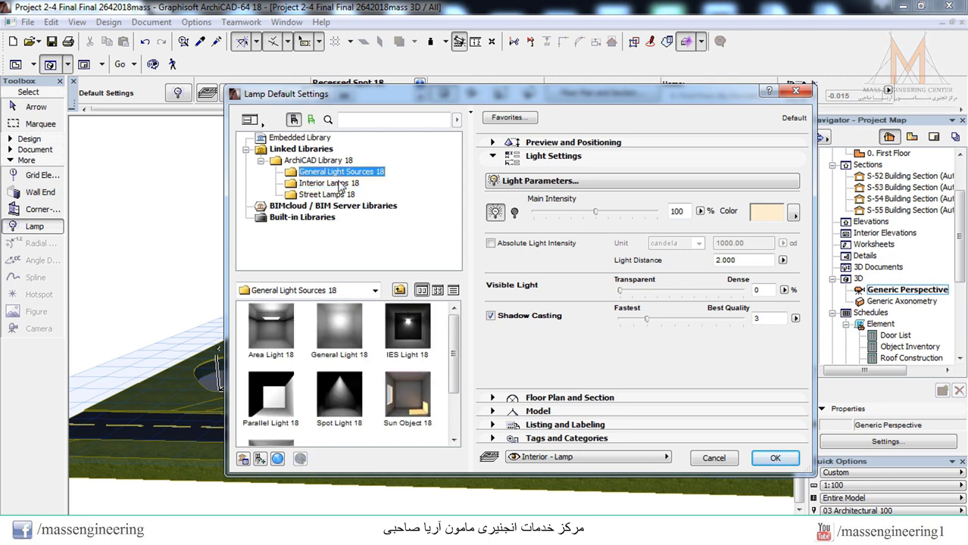
pyautogui.click(330, 184)
pyautogui.click(332, 195)
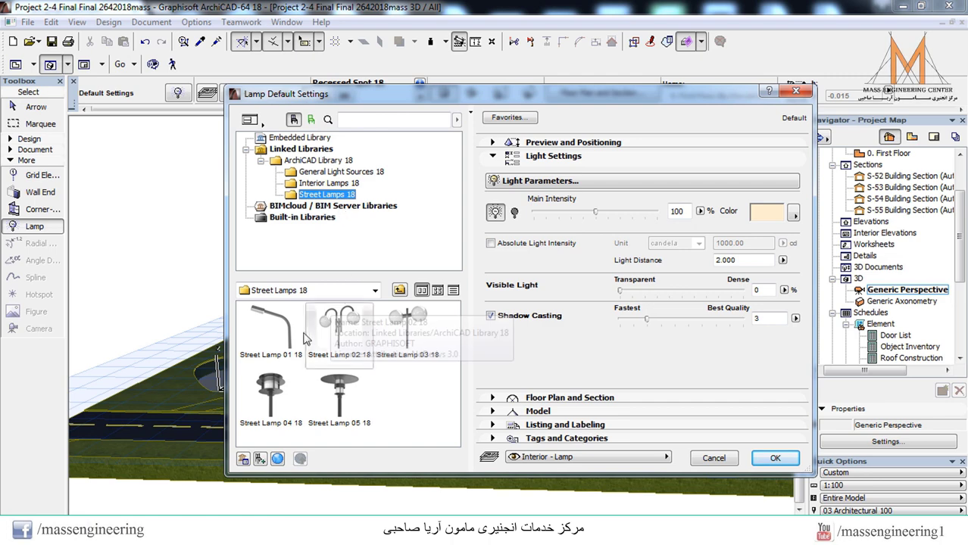
pyautogui.click(304, 356)
pyautogui.click(270, 390)
pyautogui.click(339, 394)
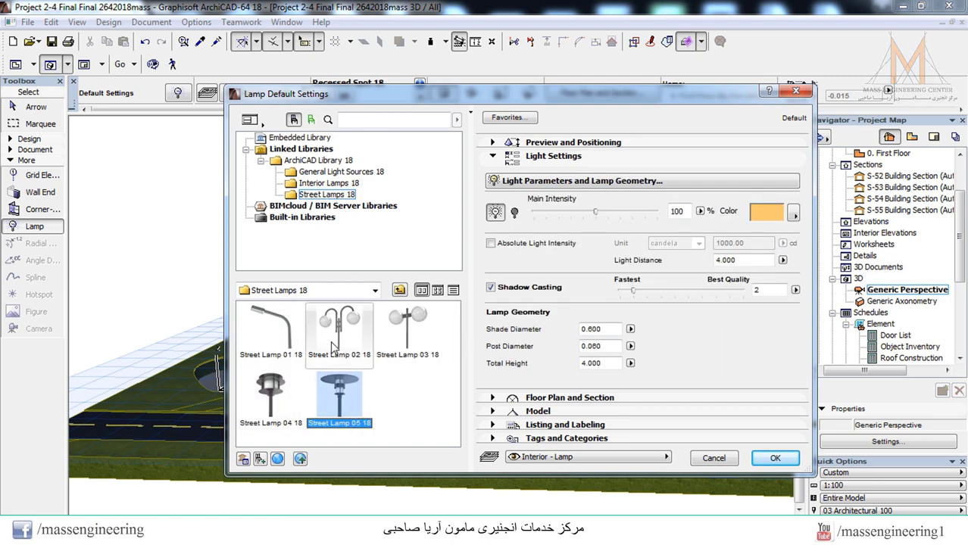
pyautogui.click(334, 345)
pyautogui.click(408, 330)
# Switch to Windows Photo Viewer, examine the street lamps in the night rendering p15 photoshped Final.jpg, and return to ArchiCAD
pyautogui.click(295, 530)
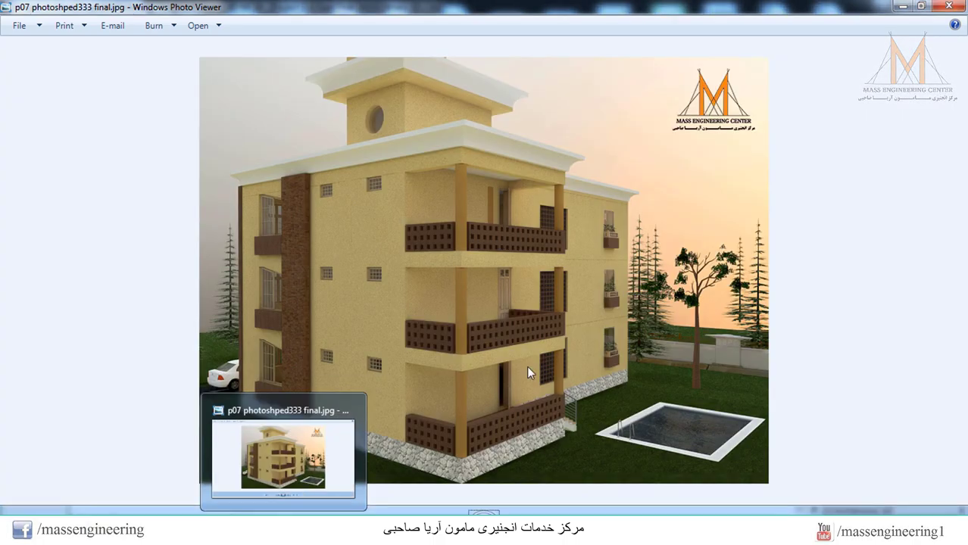
pyautogui.press('Right')
pyautogui.press('Right')
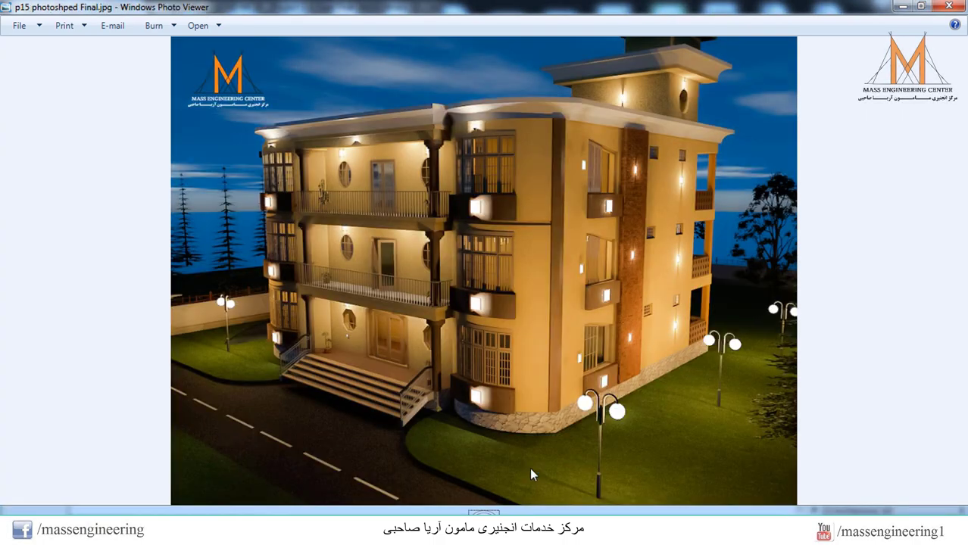
pyautogui.hotkey('alt', 'Tab')
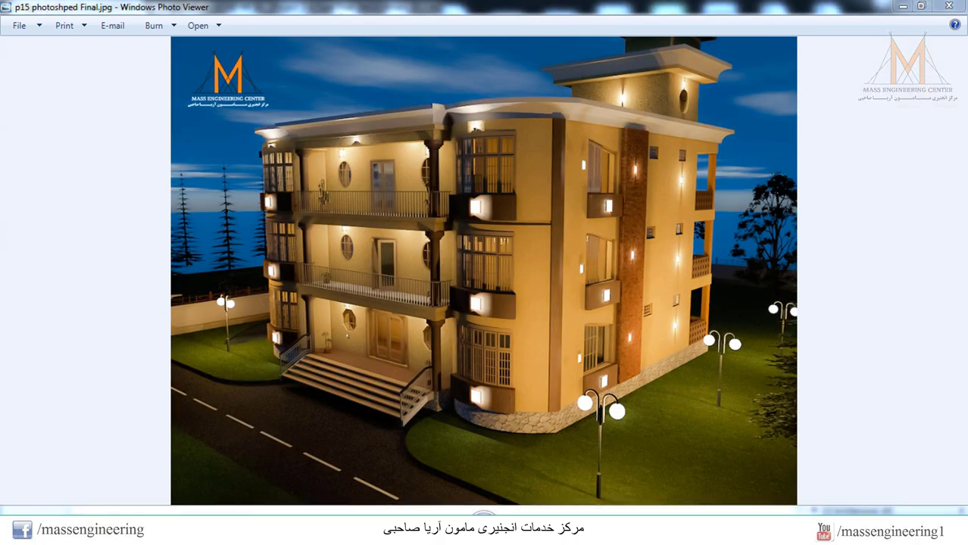
# Choose Street Lamp 02 18 as the default lamp and set its main intensity to 111% with the light on
pyautogui.click(351, 326)
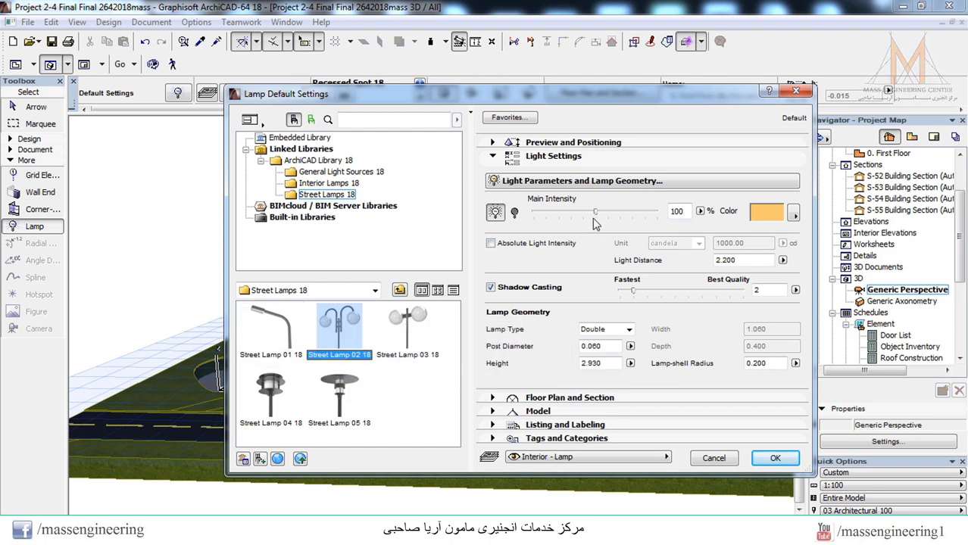
pyautogui.click(518, 215)
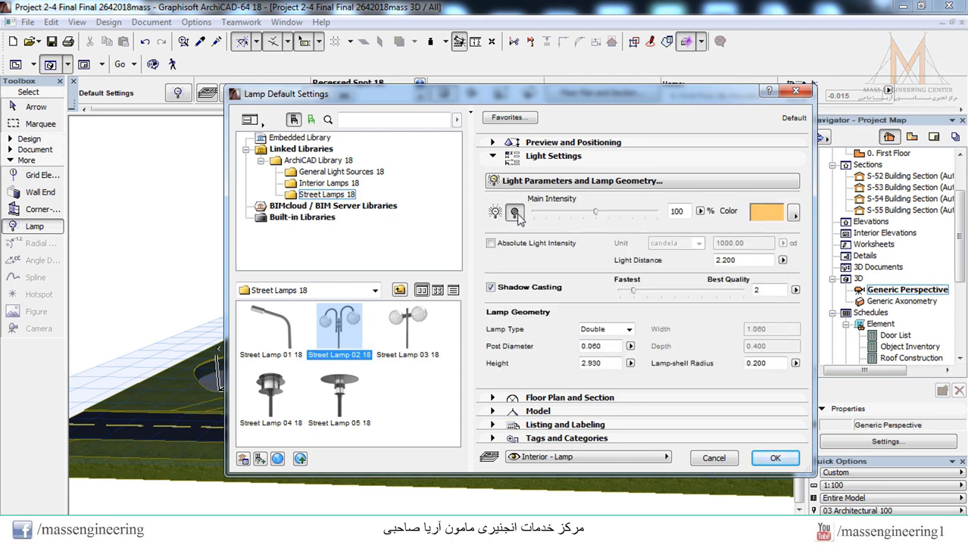
pyautogui.click(495, 212)
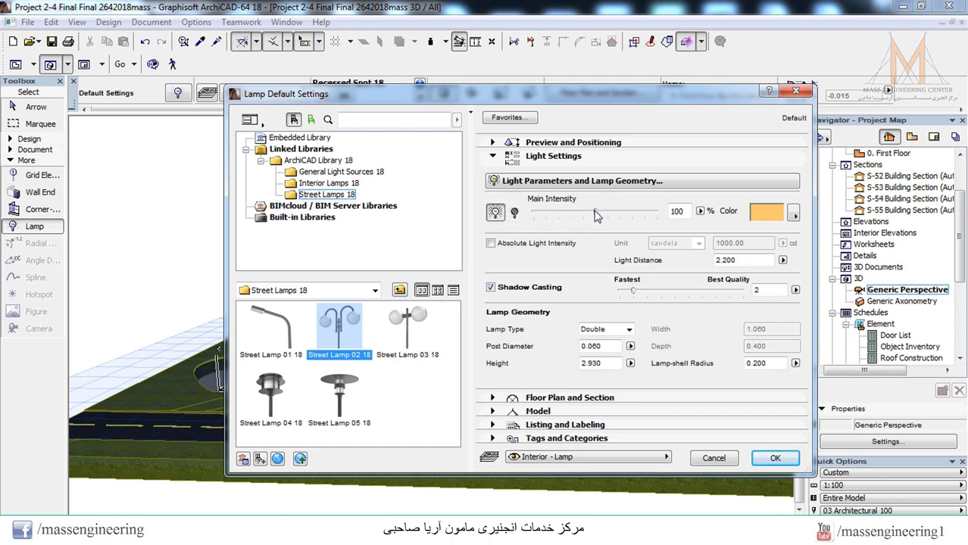
pyautogui.moveTo(596, 216)
pyautogui.mouseDown()
pyautogui.moveTo(651, 216)
pyautogui.moveTo(577, 216)
pyautogui.moveTo(603, 216)
pyautogui.mouseUp()
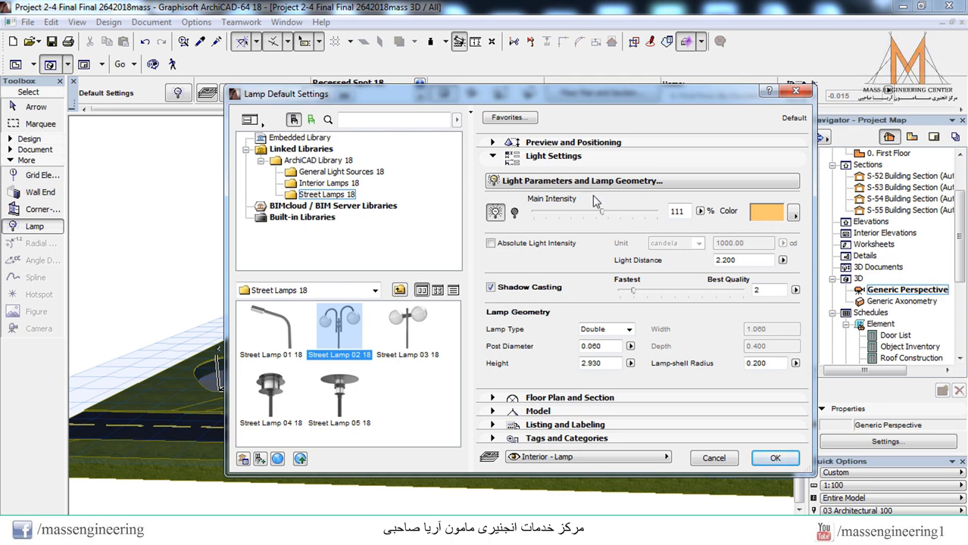
# Expand the lamp's Model settings and examine the list of available surfaces
pyautogui.click(509, 412)
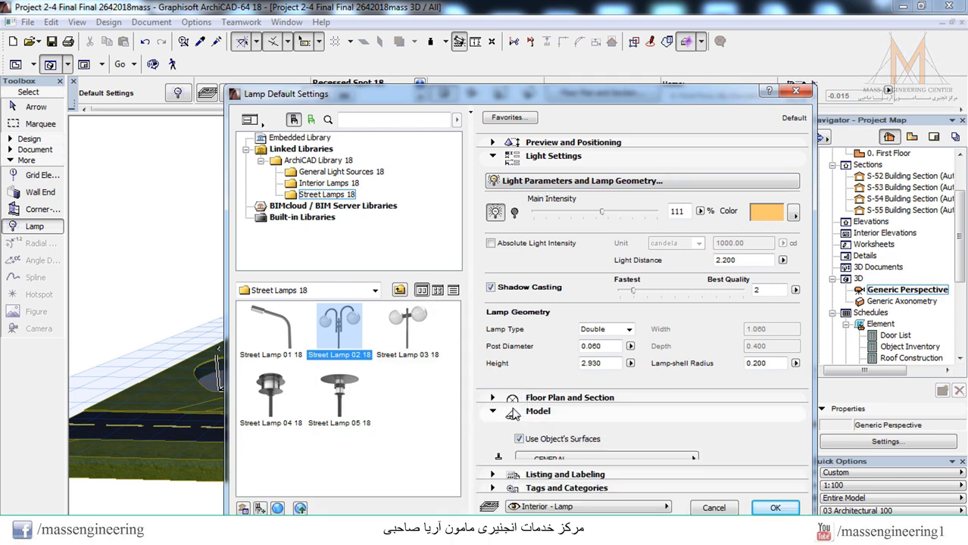
pyautogui.click(585, 443)
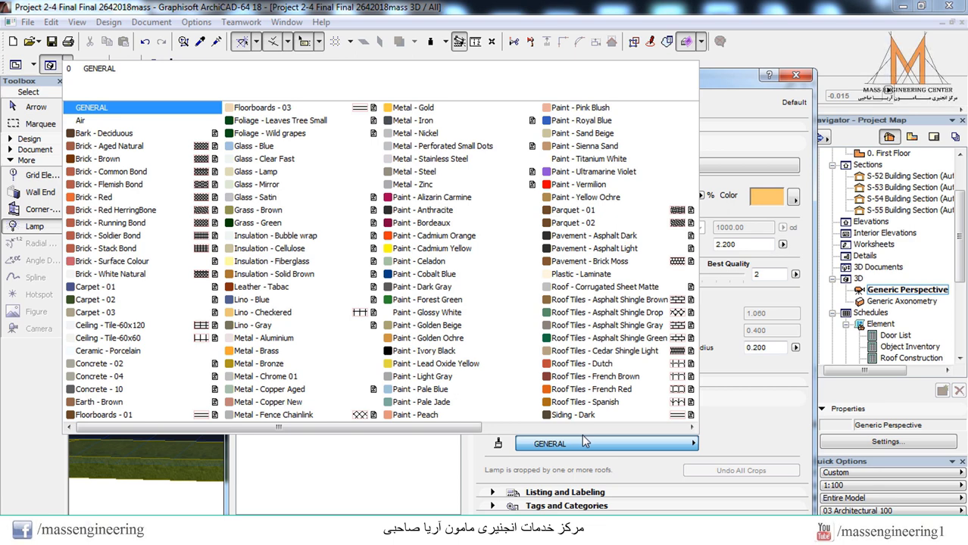
pyautogui.click(585, 443)
# Browse the Interior Lamps 18 folder and examine the Spotlamp Wall 18 and Spotlamp Ground 18 models
pyautogui.click(339, 168)
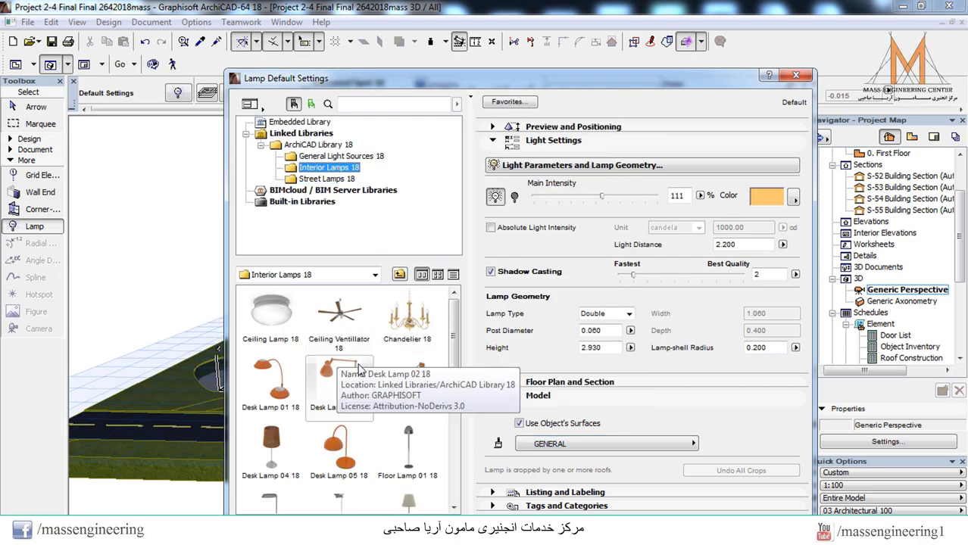
pyautogui.moveTo(453, 341); pyautogui.dragTo(450, 441)
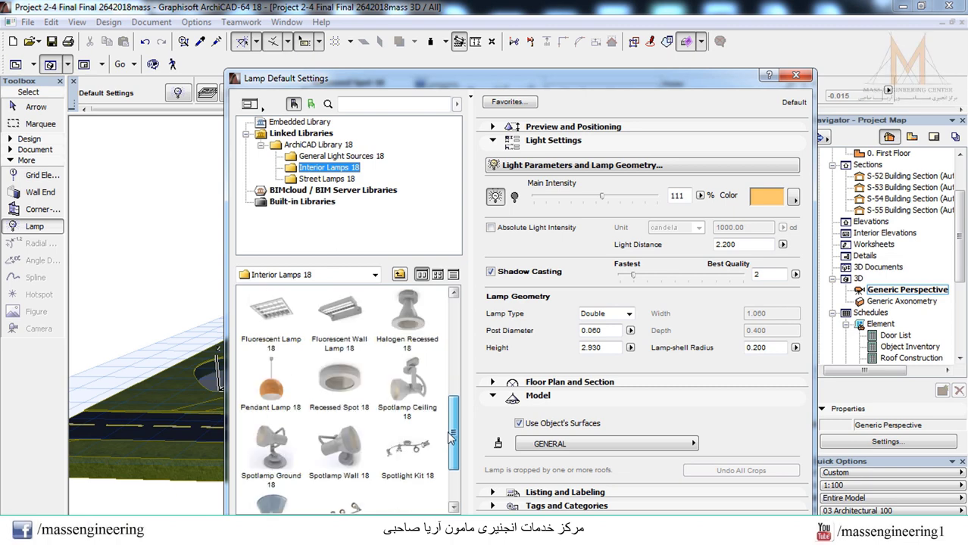
pyautogui.click(342, 450)
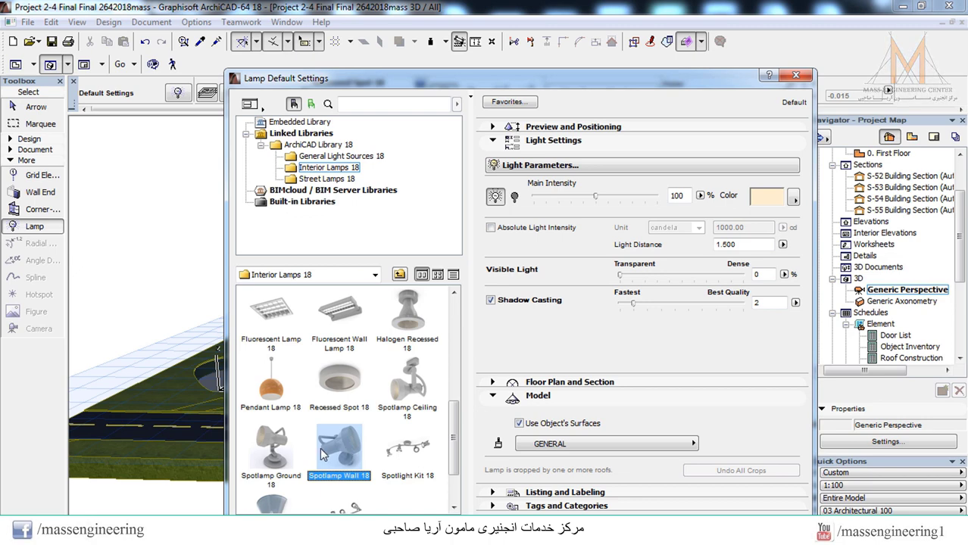
pyautogui.scroll(-1, 345, 445)
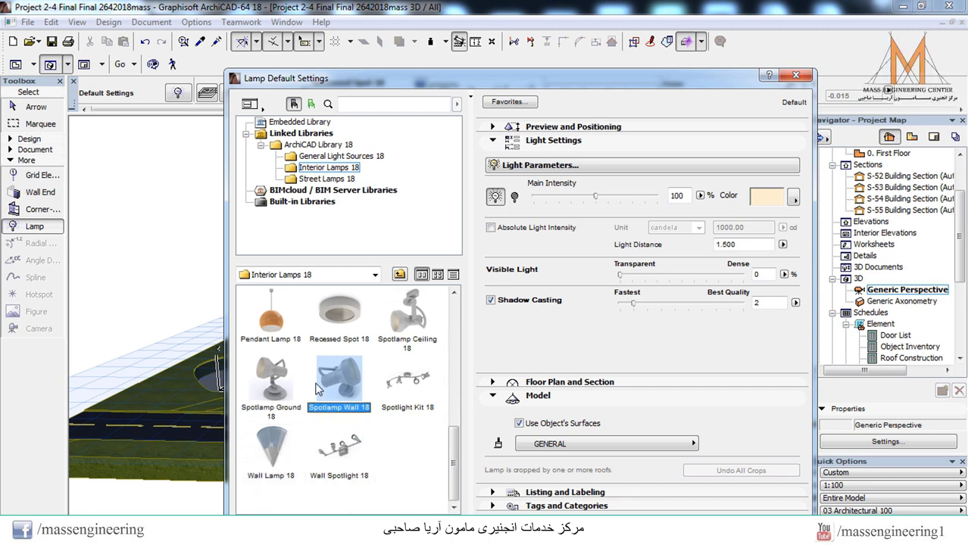
pyautogui.click(277, 375)
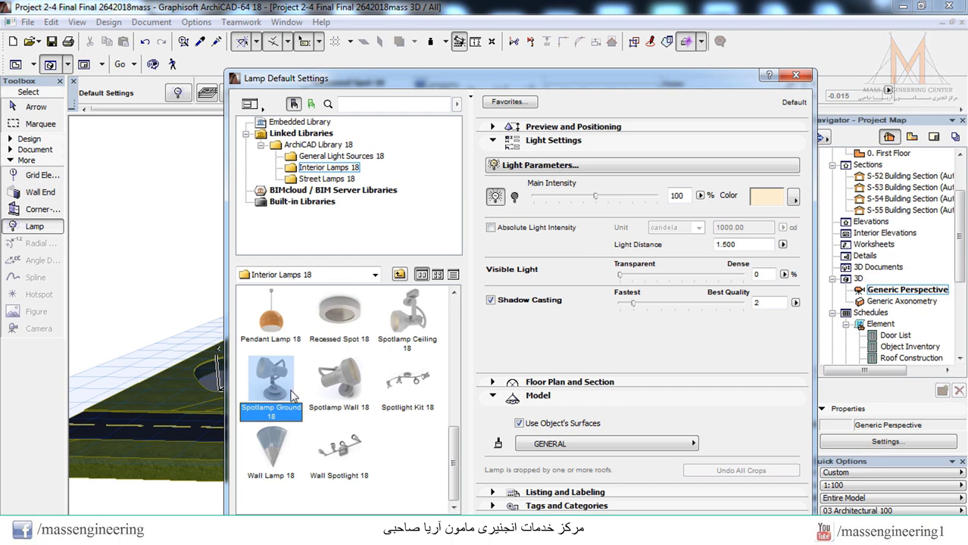
pyautogui.click(355, 375)
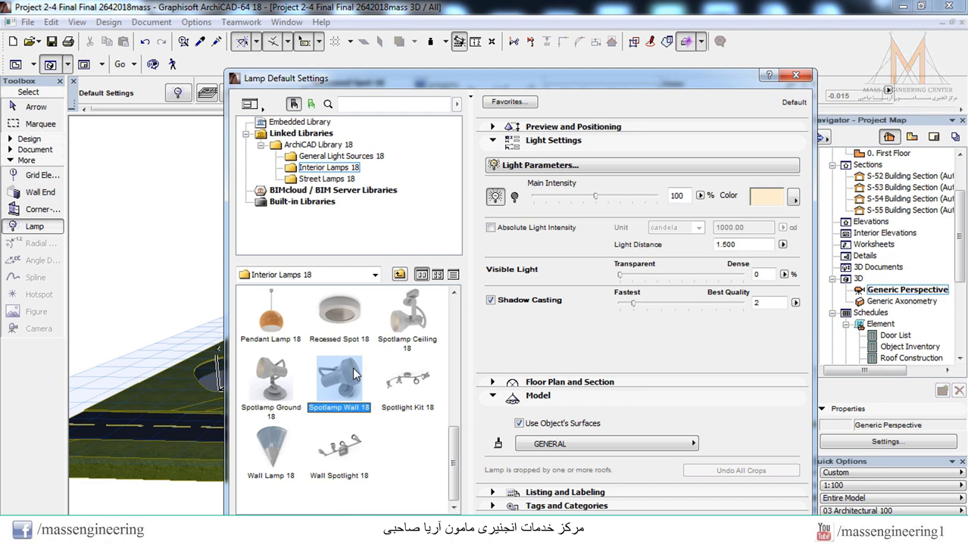
# Choose Wall Lamp 18 as the default lamp and set its lamp style to Type 9
pyautogui.click(282, 447)
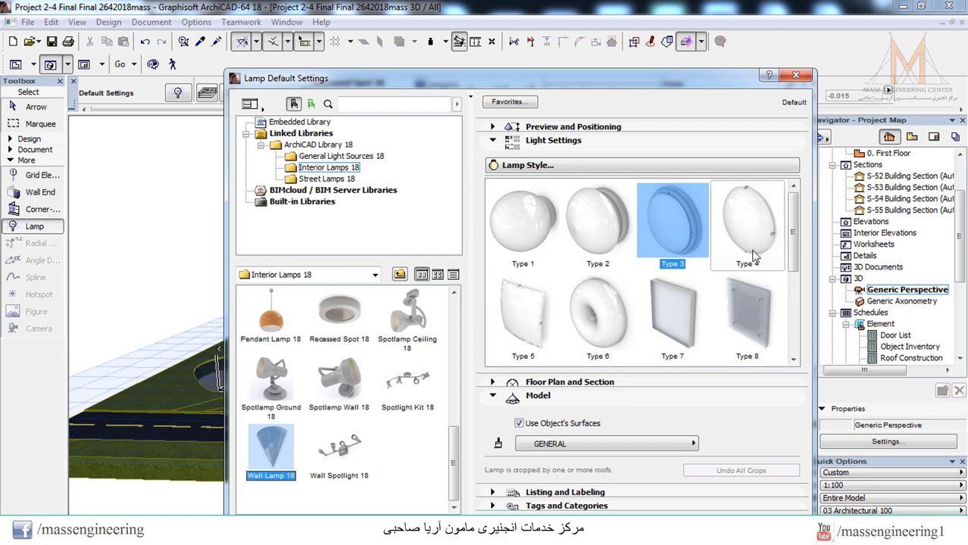
pyautogui.moveTo(793, 227); pyautogui.dragTo(795, 299)
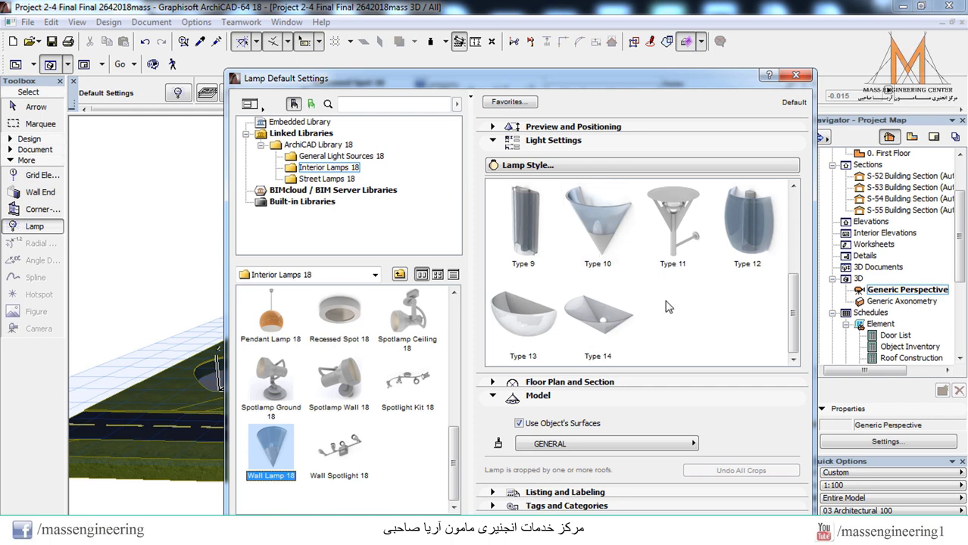
pyautogui.moveTo(792, 309)
pyautogui.mouseDown()
pyautogui.moveTo(794, 228)
pyautogui.moveTo(801, 318)
pyautogui.mouseUp()
pyautogui.click(691, 328)
pyautogui.click(518, 247)
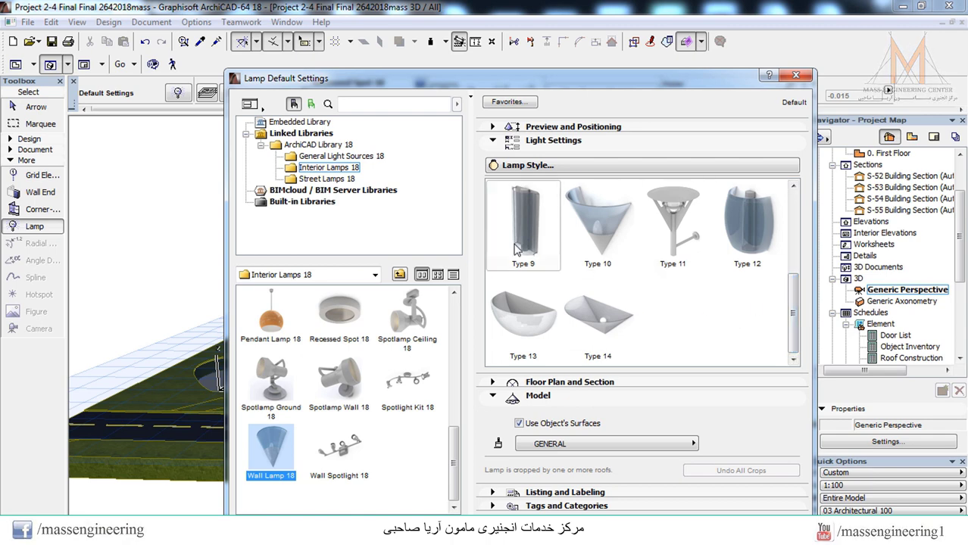
pyautogui.scroll(1, 520, 241)
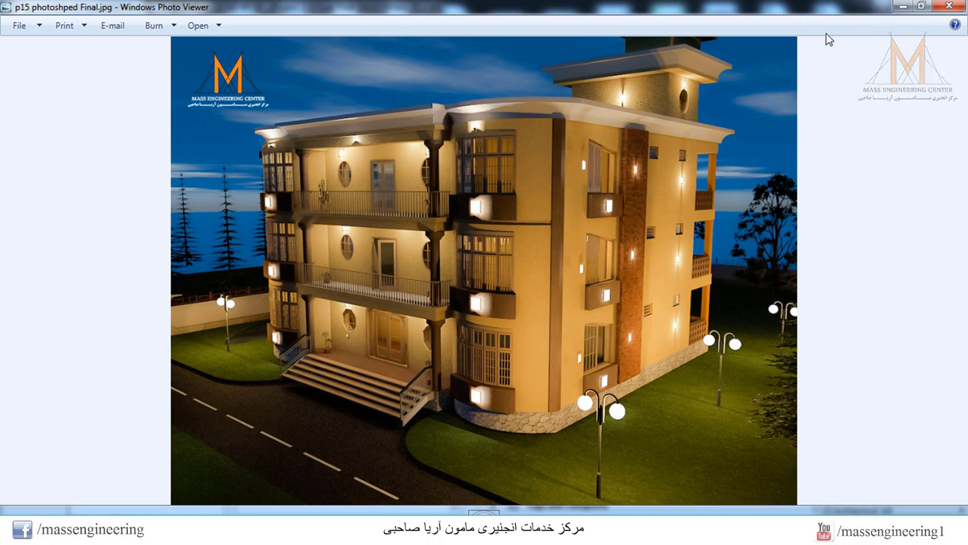
# Check the wall lamps in the night rendering p15 photoshped Final.jpg, return to ArchiCAD and accept the default lamp settings
pyautogui.click(903, 7)
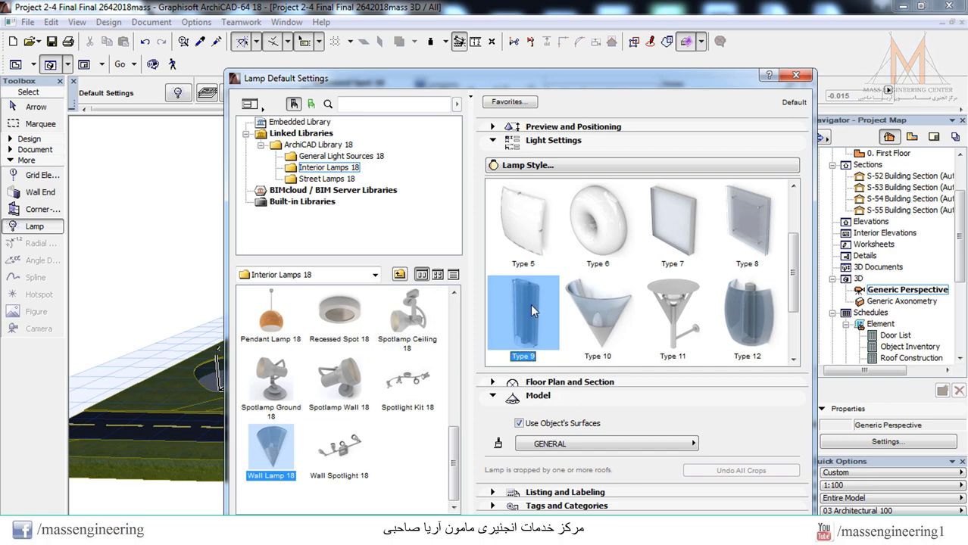
pyautogui.moveTo(669, 81); pyautogui.dragTo(648, 42)
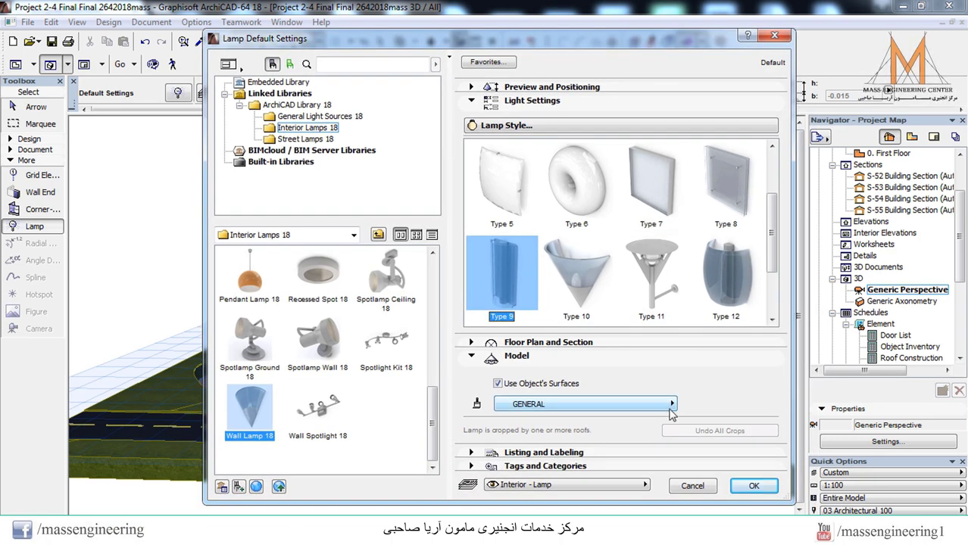
pyautogui.click(758, 486)
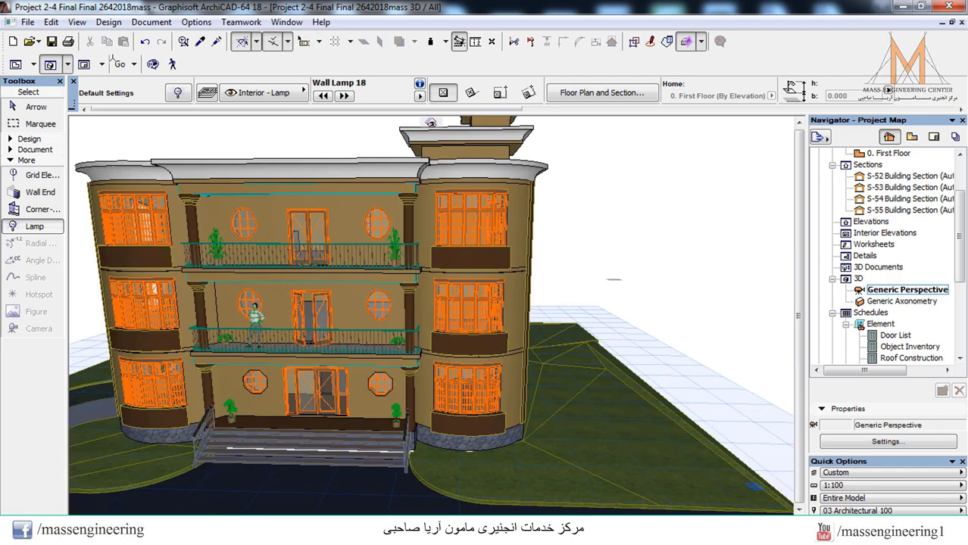
# Place three wall lamps, one per storey, on the brick strip of the building's side facade
pyautogui.click(153, 64)
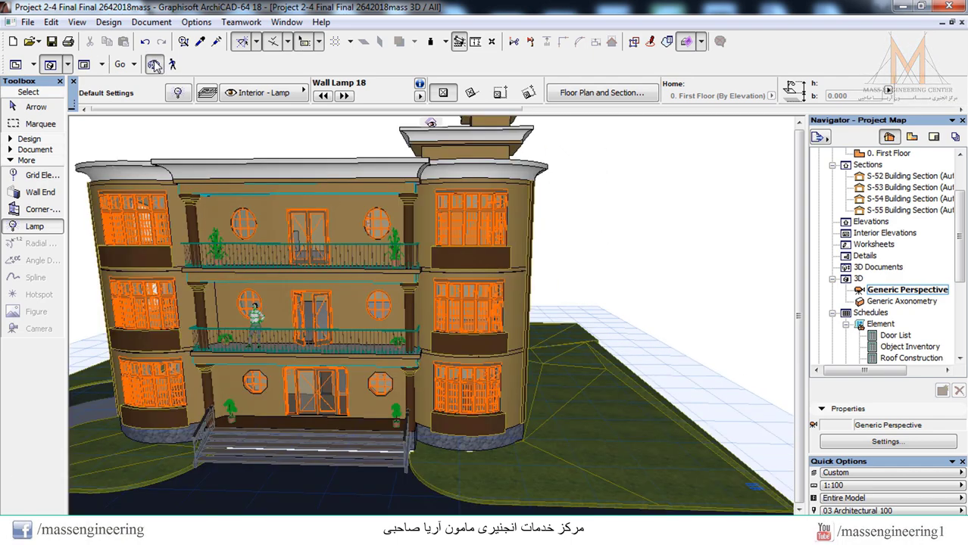
pyautogui.moveTo(573, 207); pyautogui.dragTo(681, 234)
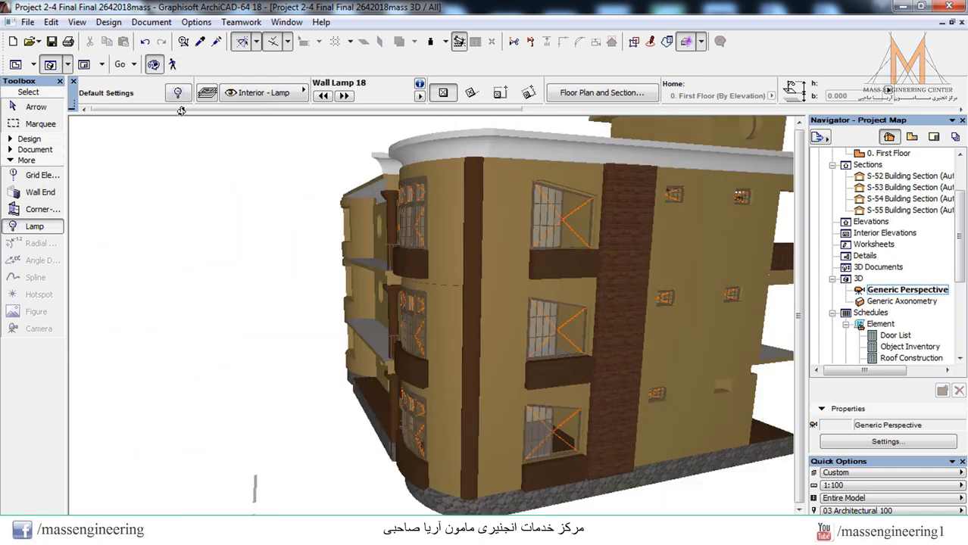
pyautogui.click(154, 65)
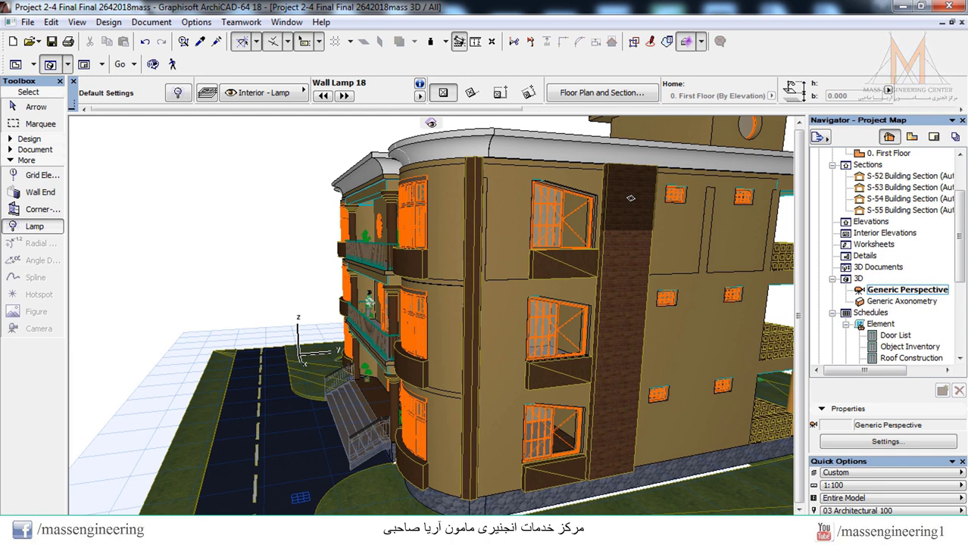
pyautogui.click(644, 333)
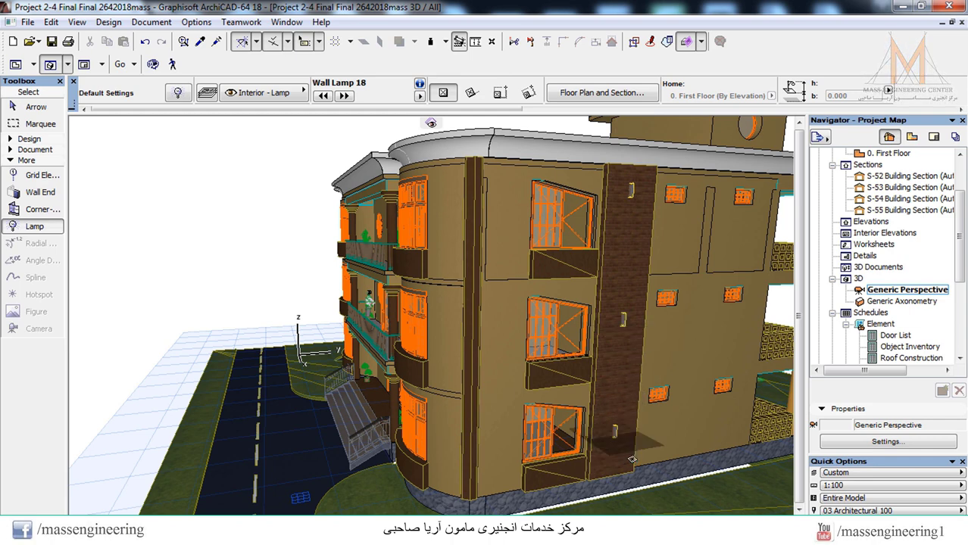
pyautogui.press('Escape')
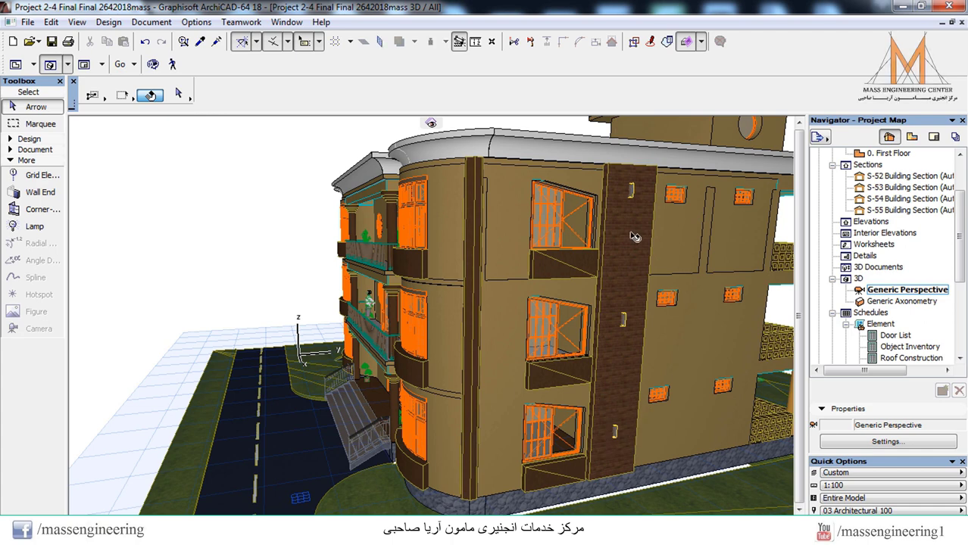
# Set the rotation angle of the topmost wall lamp on the brick strip to 90°
pyautogui.click(634, 192)
pyautogui.click(636, 209)
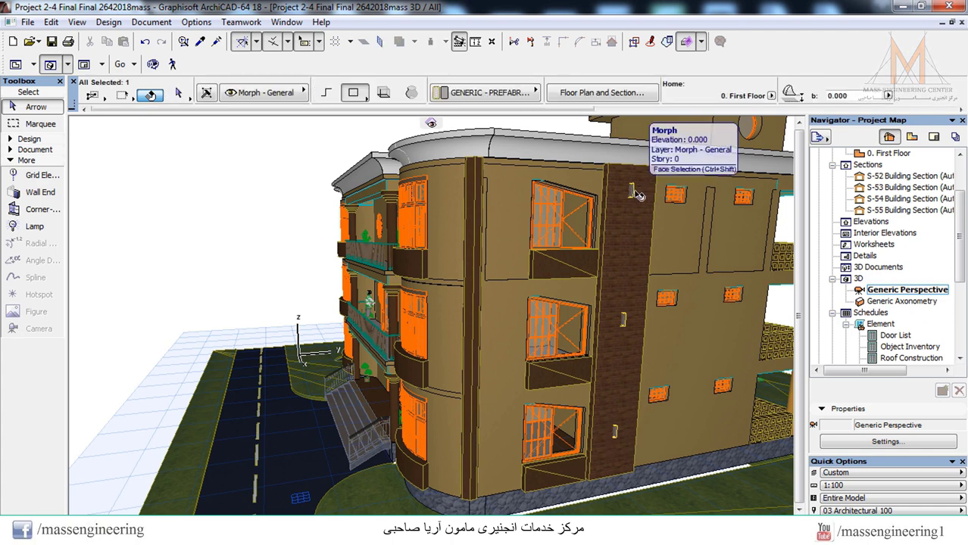
pyautogui.click(638, 199)
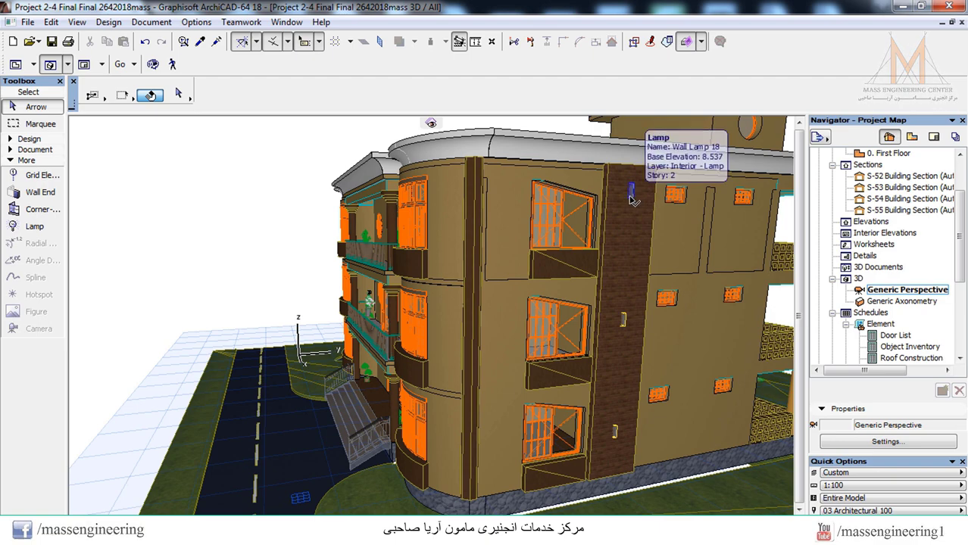
pyautogui.click(631, 194)
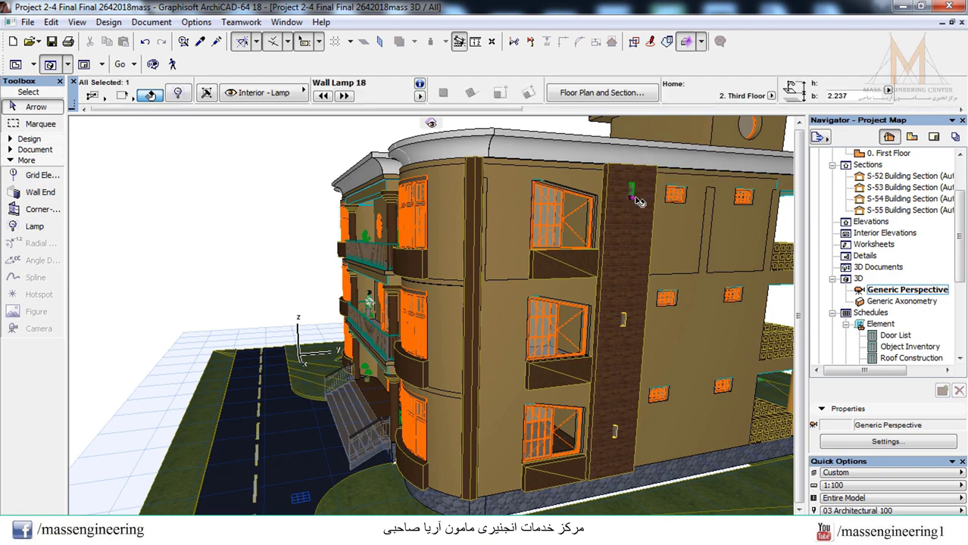
pyautogui.rightClick(261, 187)
pyautogui.press('Escape')
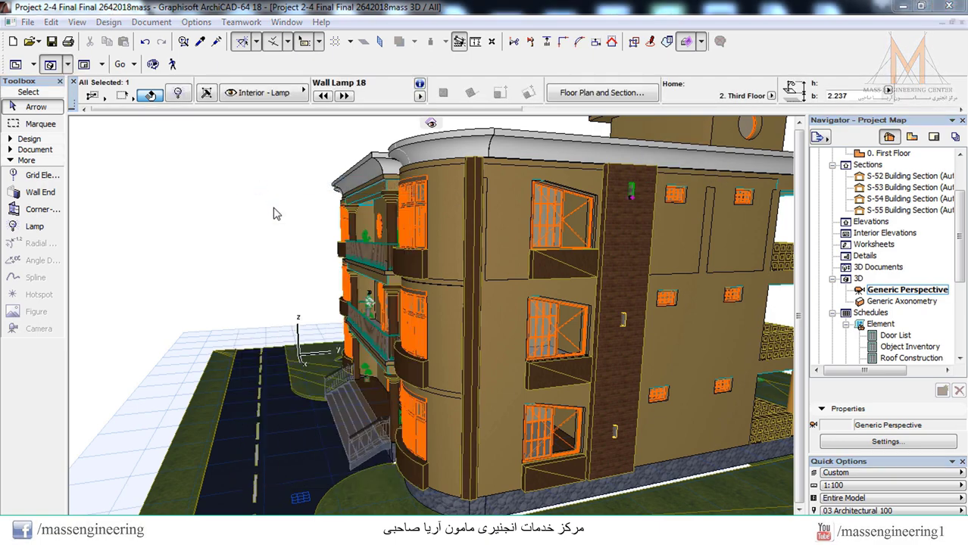
pyautogui.hotkey('ctrl', 't')
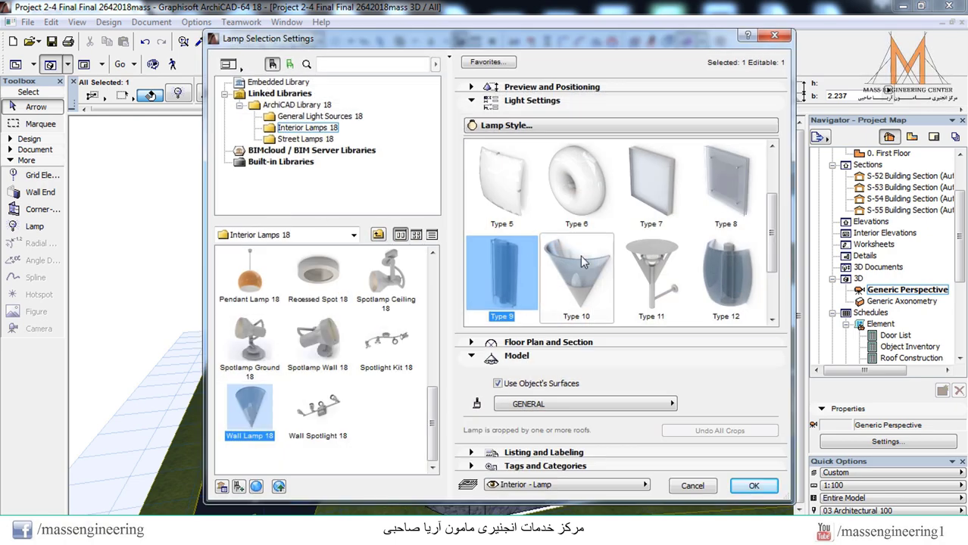
pyautogui.click(543, 88)
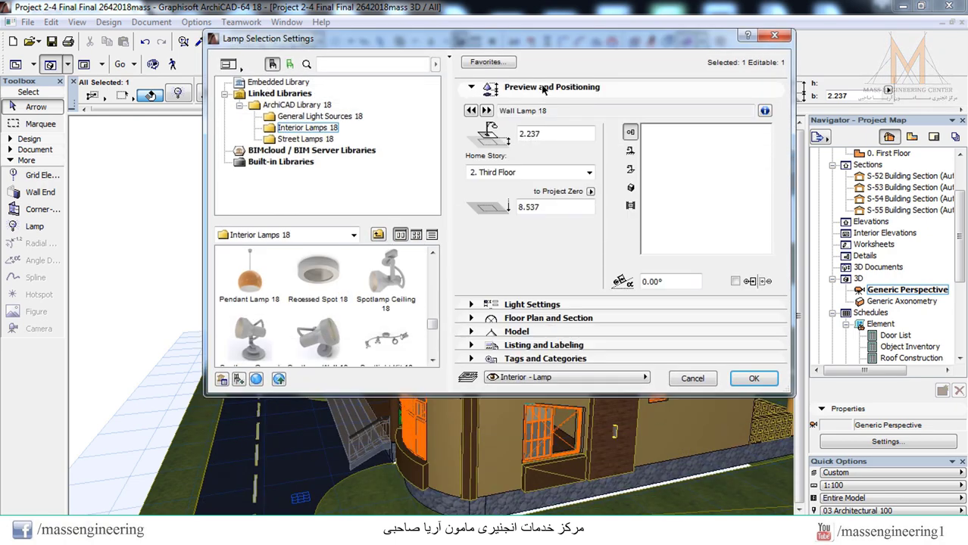
pyautogui.moveTo(680, 281); pyautogui.dragTo(584, 279)
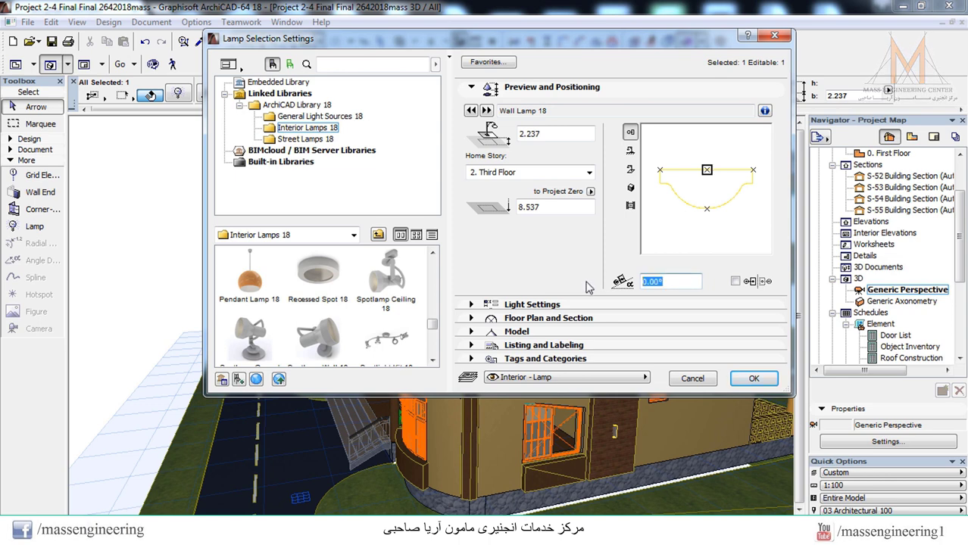
pyautogui.write('90')
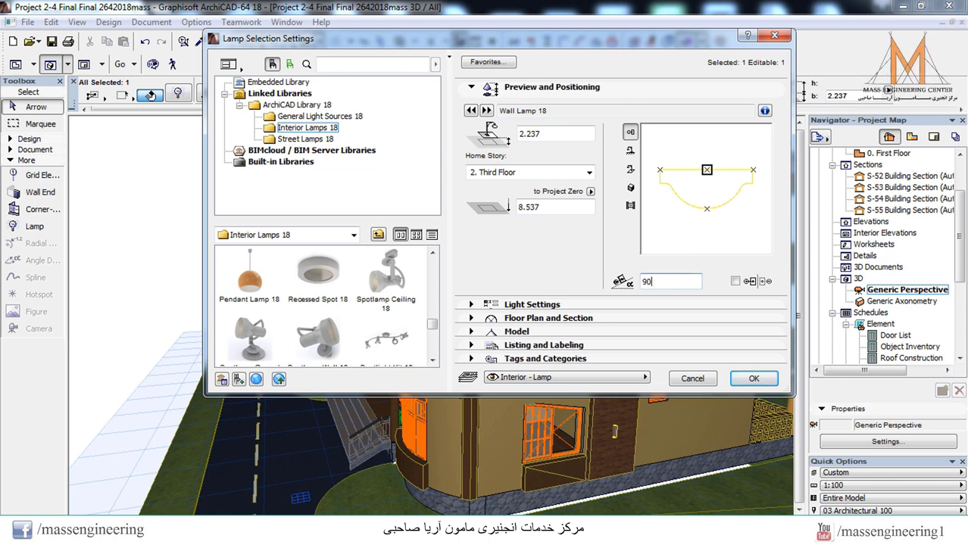
pyautogui.press('Return')
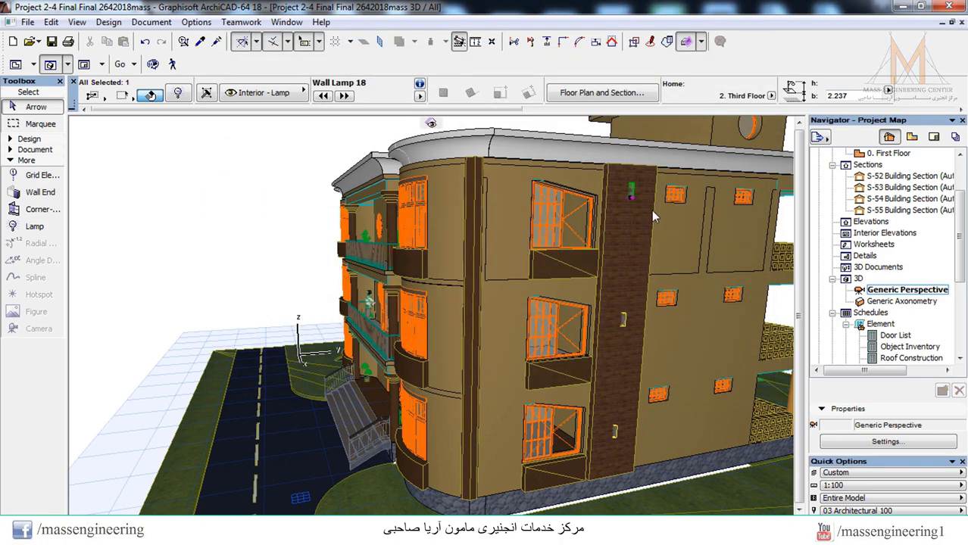
# Add the middle-storey wall lamp on the brick strip to the selected topmost lamp and set their rotation angle to 90°
pyautogui.scroll(5, 644, 201)
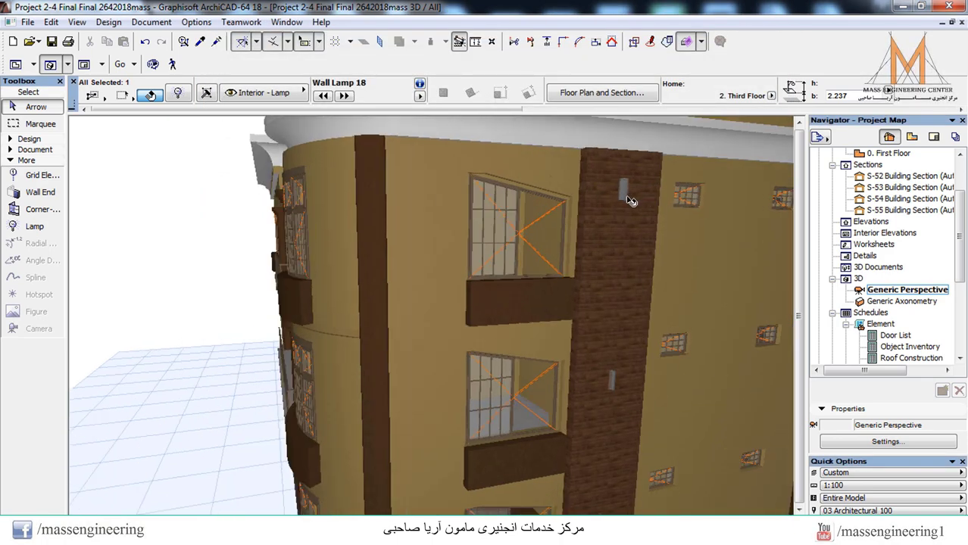
pyautogui.scroll(2, 629, 198)
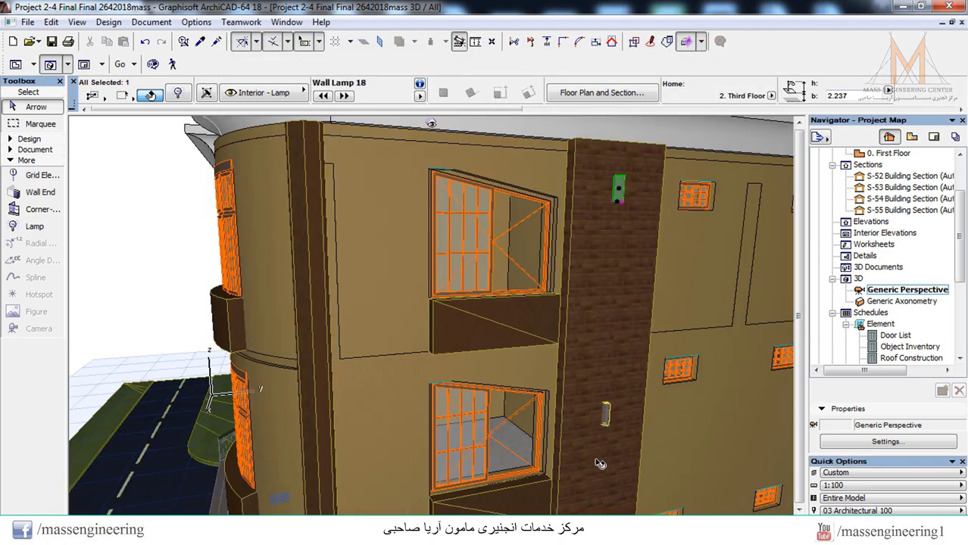
pyautogui.scroll(2, 599, 463)
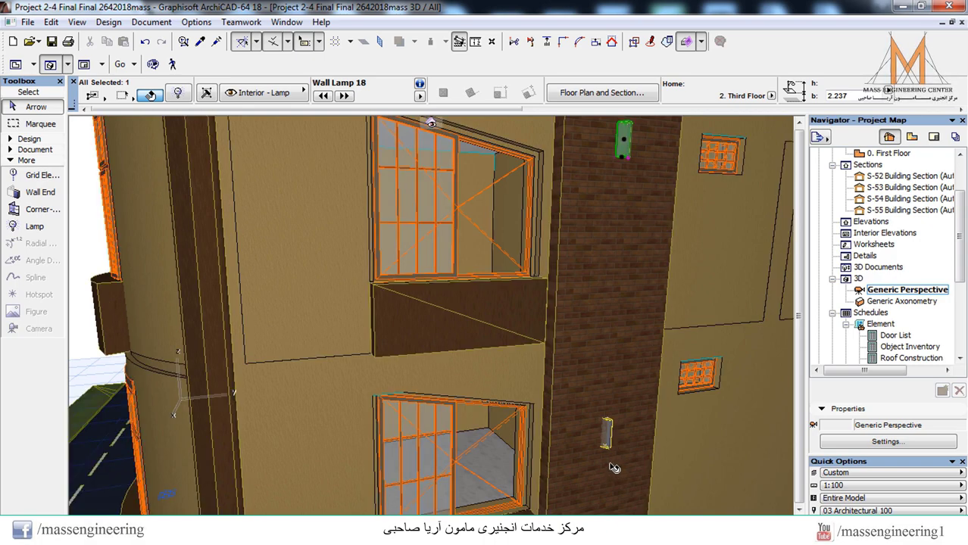
pyautogui.scroll(2, 614, 468)
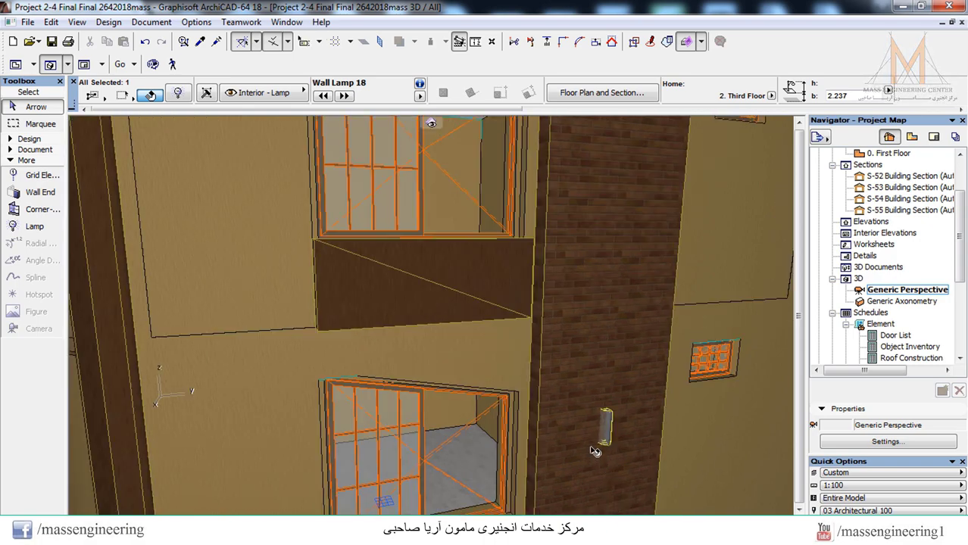
pyautogui.scroll(2, 594, 456)
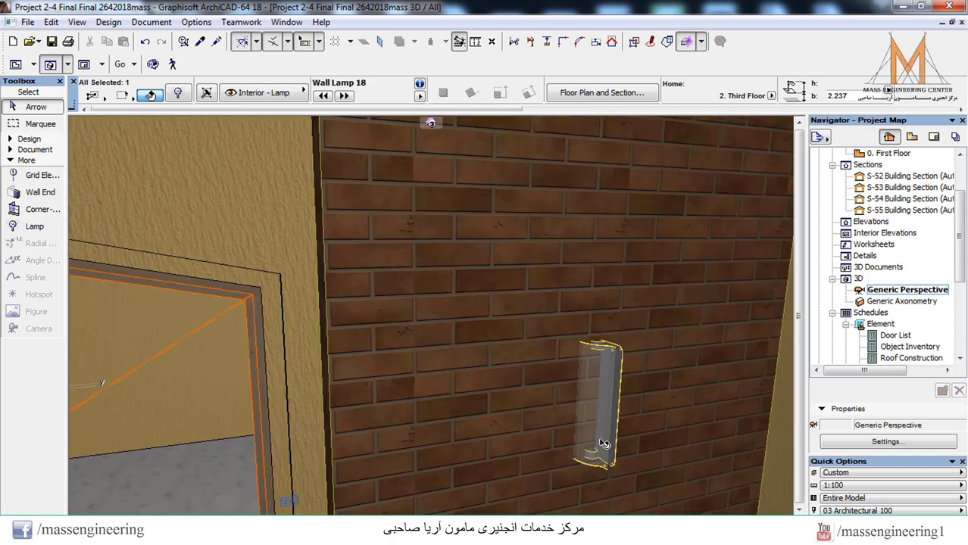
pyautogui.keyDown('shift'); pyautogui.click(604, 444); pyautogui.keyUp('shift')
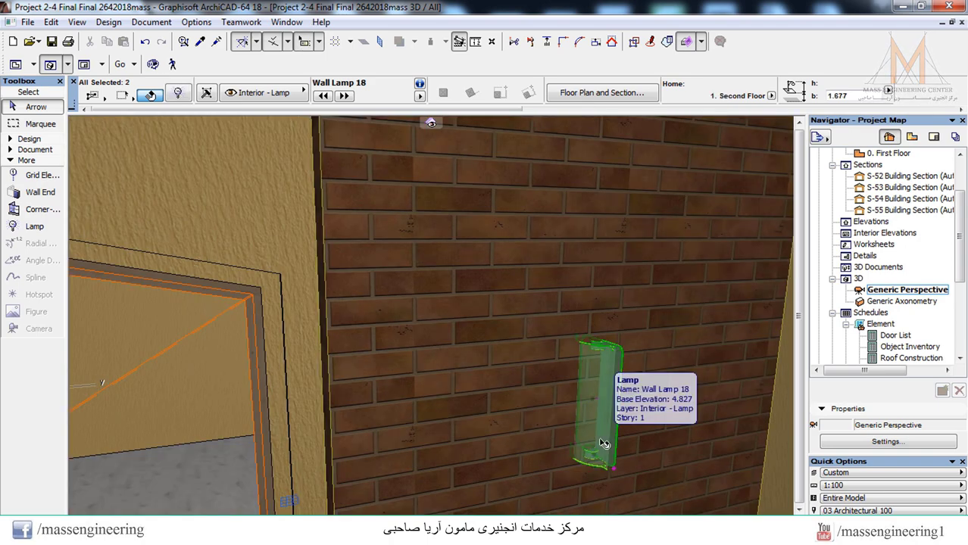
pyautogui.rightClick(603, 445)
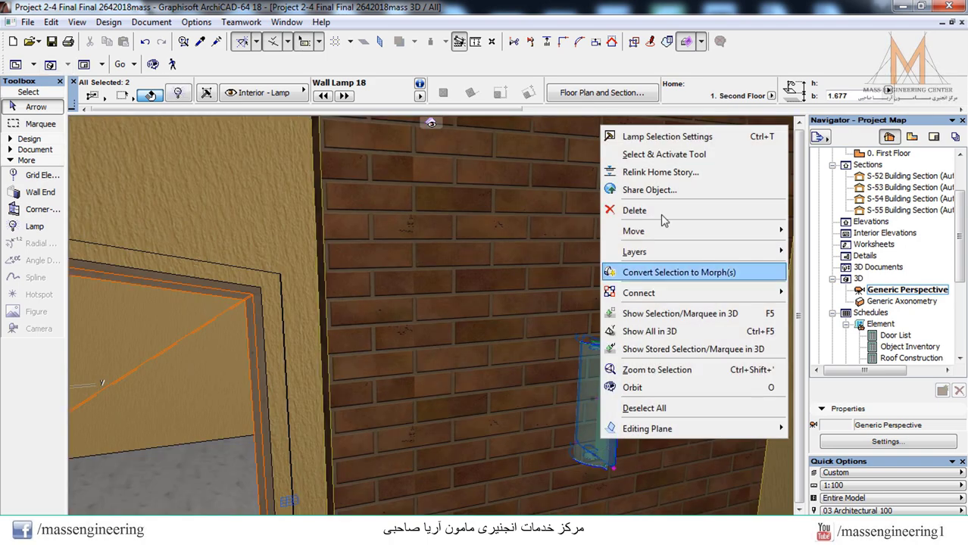
pyautogui.click(663, 138)
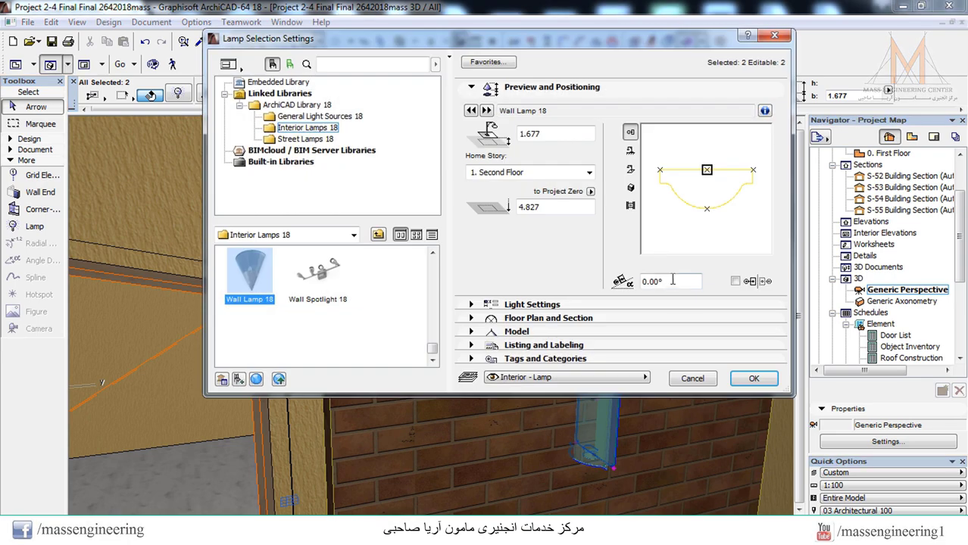
pyautogui.write('90')
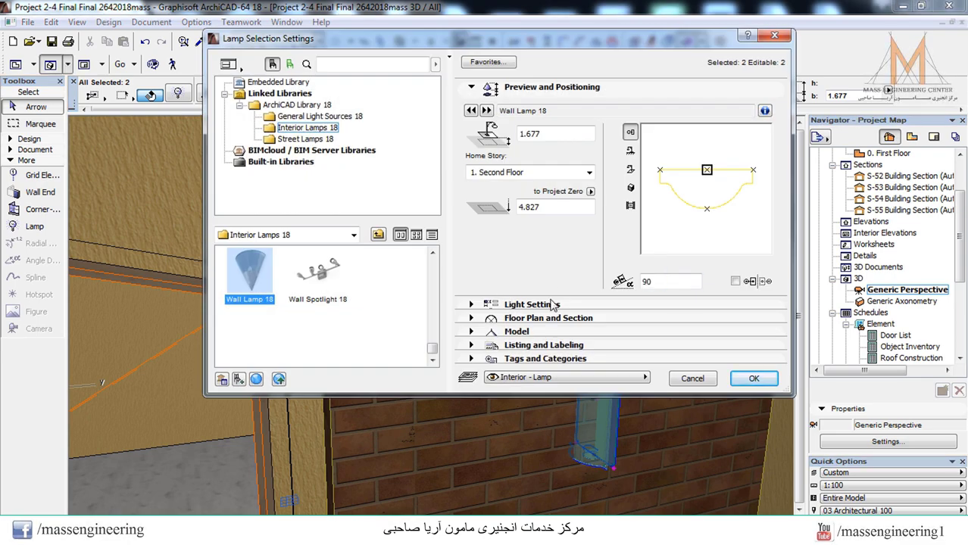
pyautogui.click(750, 379)
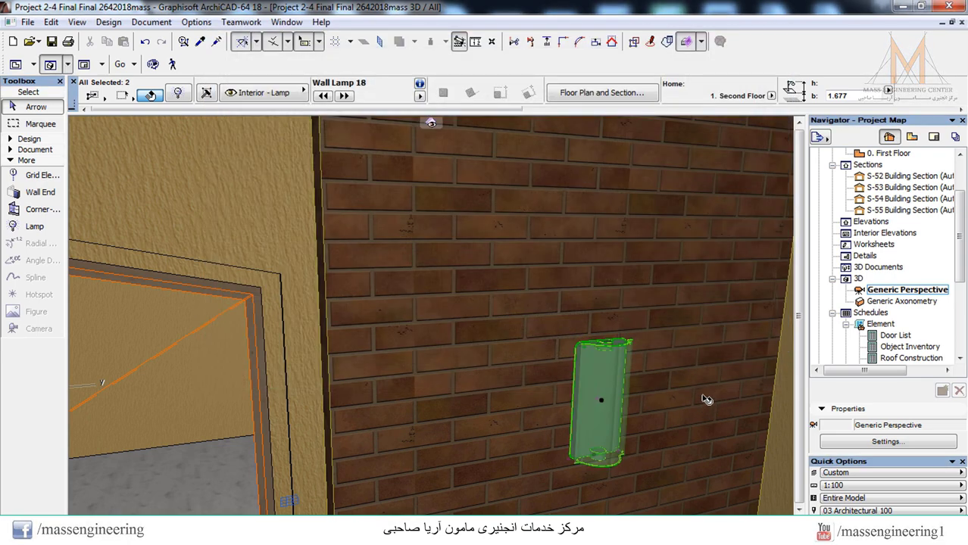
pyautogui.press('Escape')
# Choose Ceiling Lamp 18 from Interior Lamps 18 as the default lamp, checking the reference rendering p15 photoshped Final.jpg before accepting it
pyautogui.scroll(-6, 683, 401)
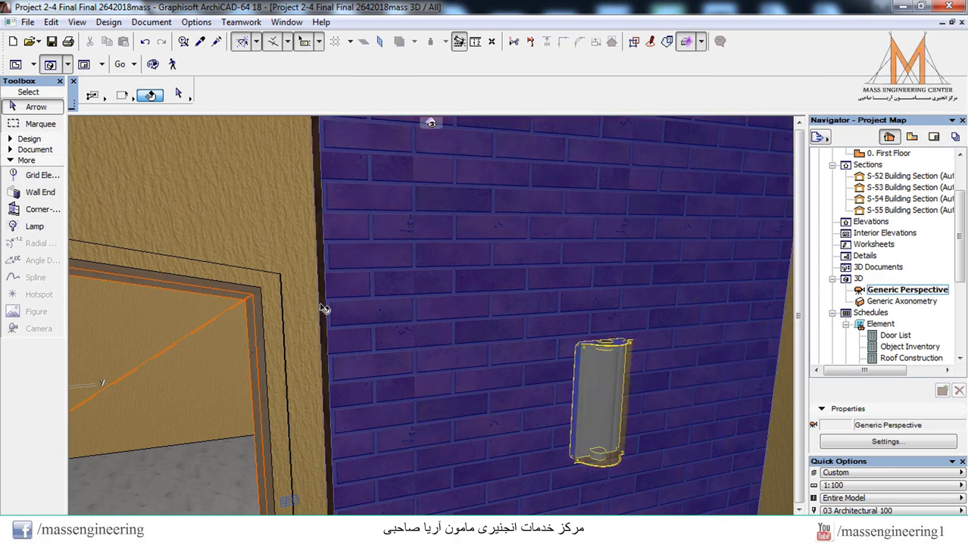
pyautogui.scroll(-3, 598, 354)
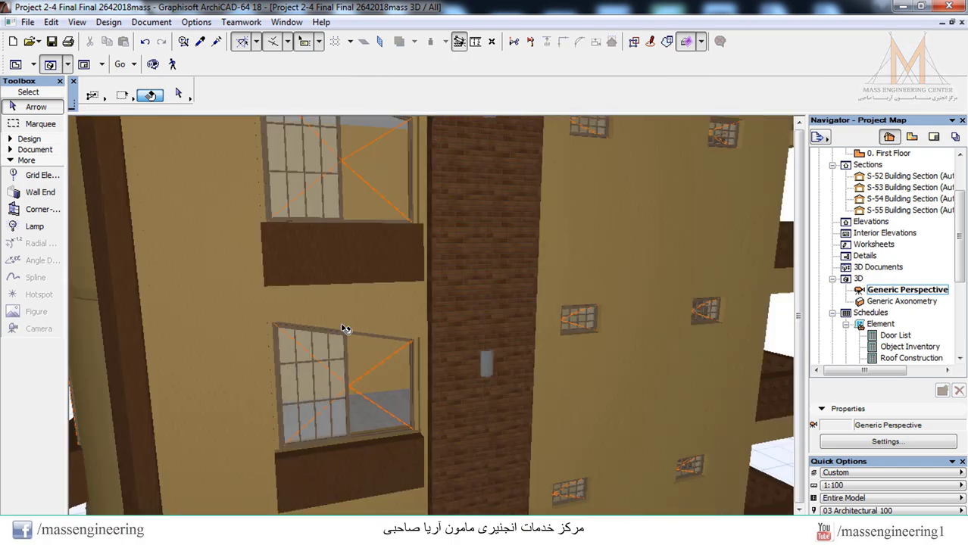
pyautogui.hotkey('ctrl', 'a')
pyautogui.moveTo(422, 268)
pyautogui.keyDown('shift'); pyautogui.mouseDown(button='middle')
pyautogui.moveTo(443, 269)
pyautogui.moveTo(400, 263)
pyautogui.moveTo(400, 245)
pyautogui.moveTo(400, 266)
pyautogui.moveTo(425, 283)
pyautogui.mouseUp(button='middle'); pyautogui.keyUp('shift')
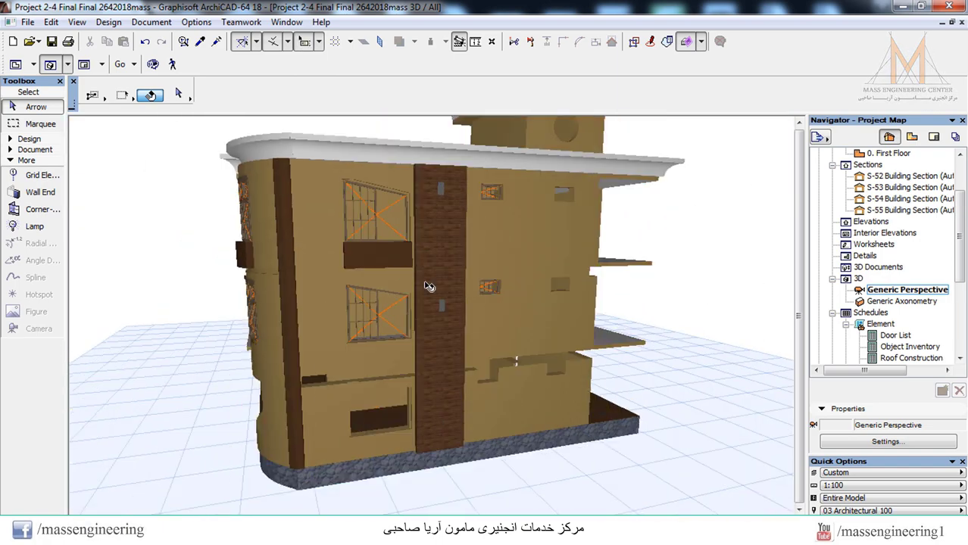
pyautogui.doubleClick(34, 227)
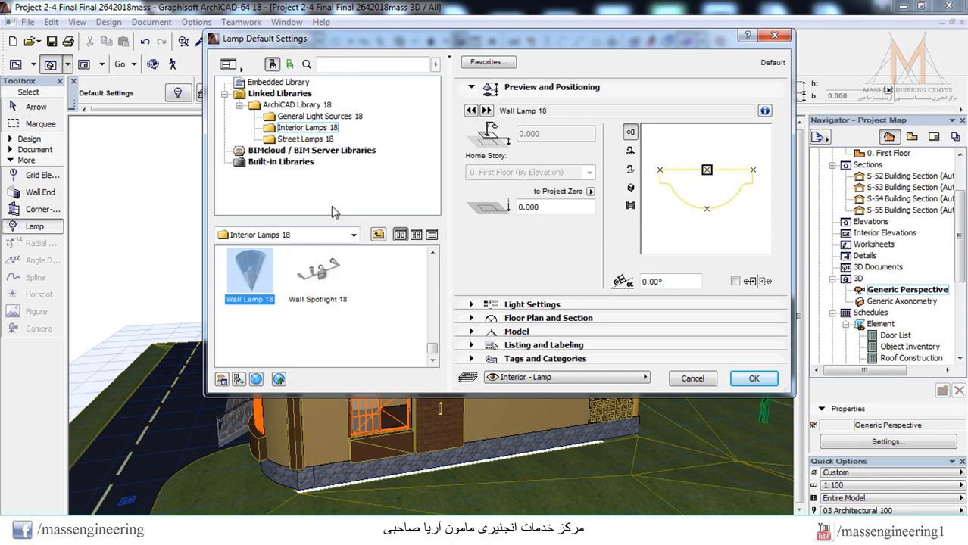
pyautogui.click(299, 128)
pyautogui.scroll(5, 288, 296)
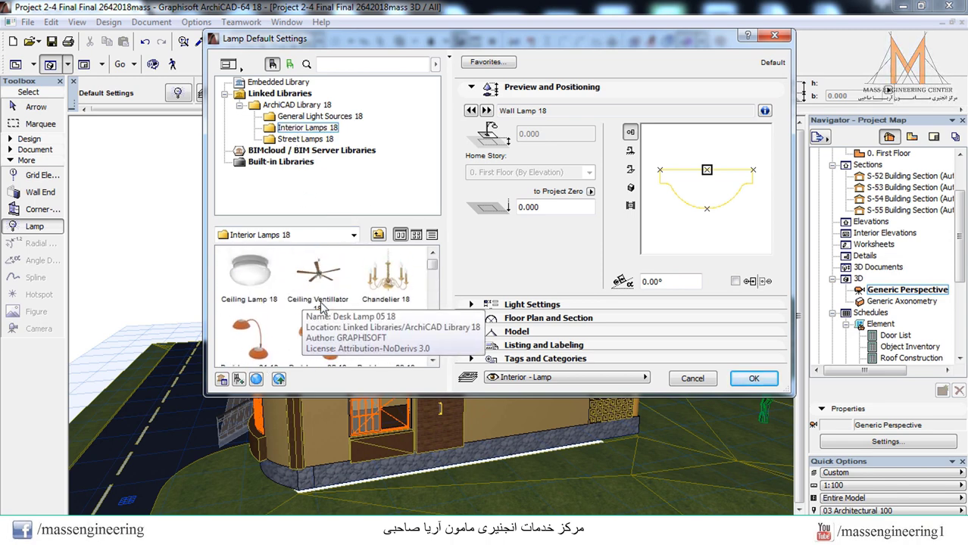
pyautogui.click(253, 294)
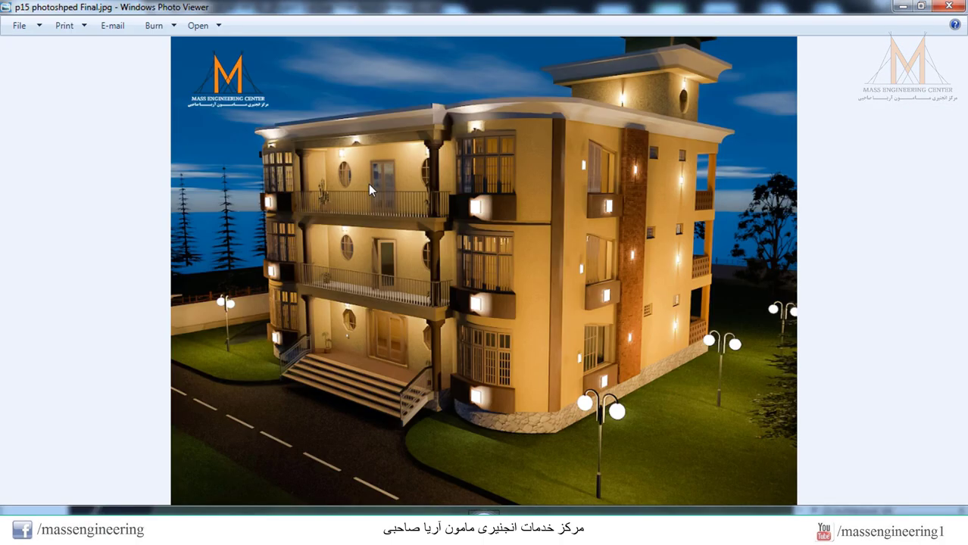
pyautogui.scroll(2, 318, 144)
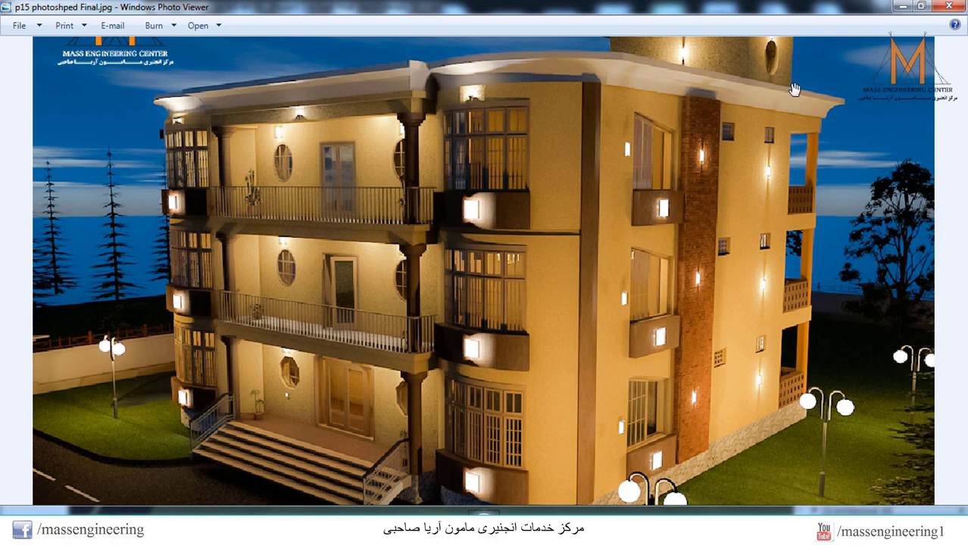
pyautogui.click(903, 6)
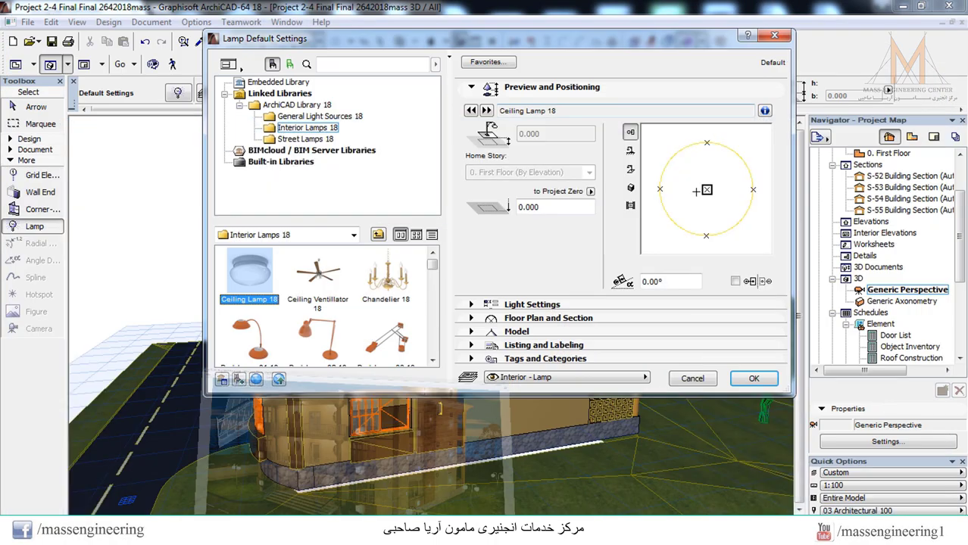
pyautogui.click(733, 380)
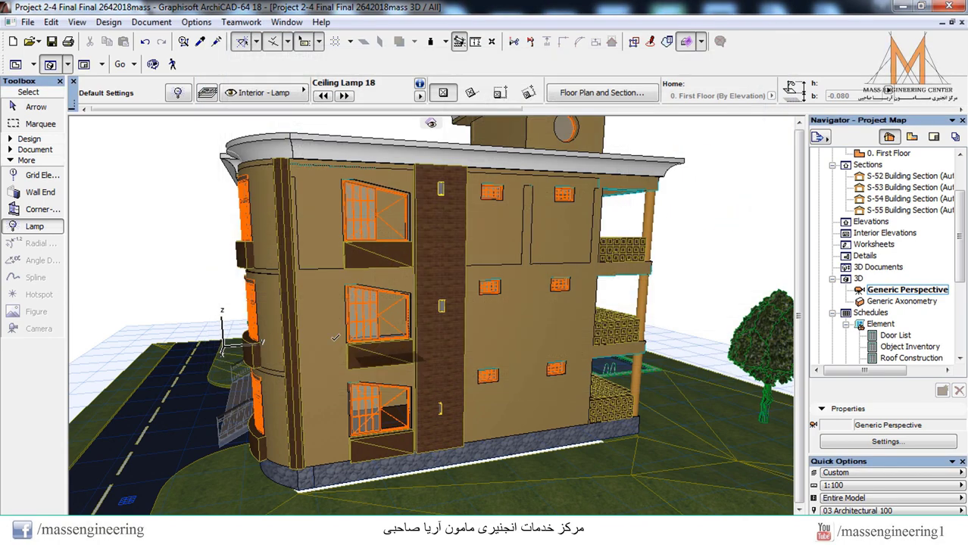
# Place a Ceiling Lamp 18 on the underside of the ceiling above the top-storey front balcony
pyautogui.click(153, 64)
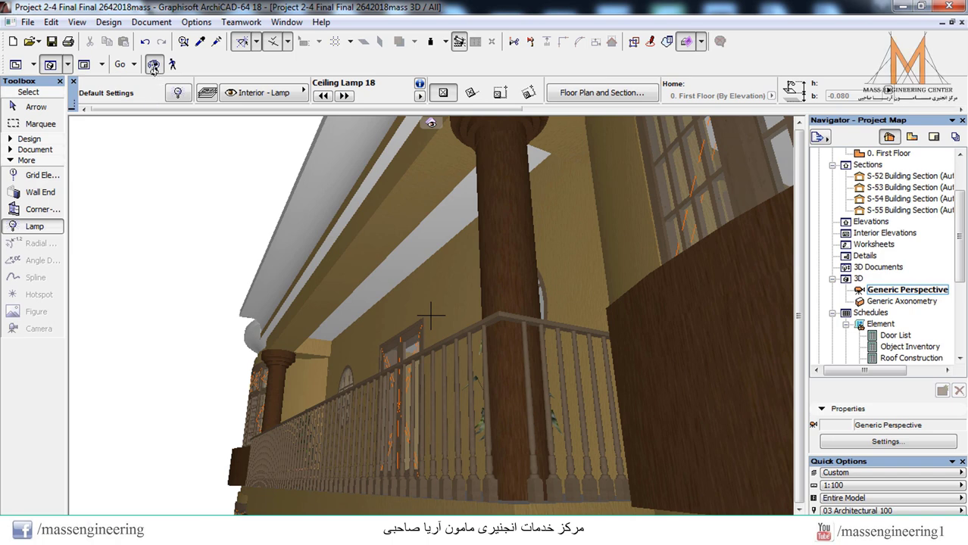
pyautogui.press('Escape')
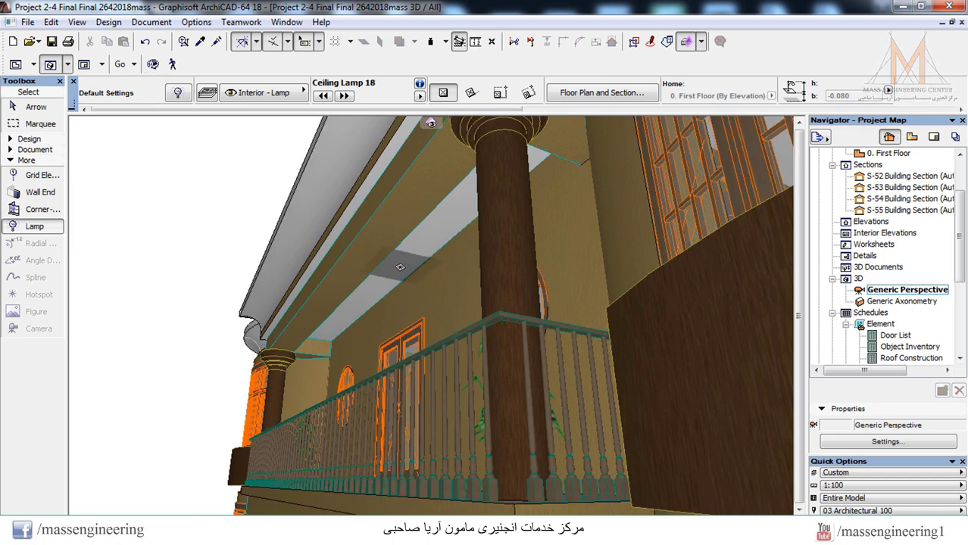
pyautogui.click(399, 285)
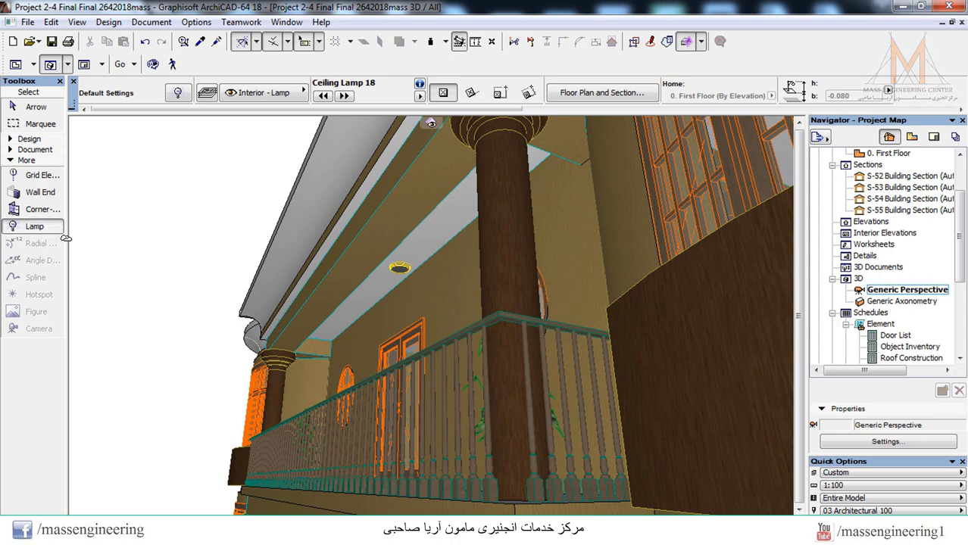
# Examine the IES Light, Area Light, General Light and Spot Light objects in the General Light Sources 18 library folder
pyautogui.doubleClick(34, 227)
pyautogui.click(312, 119)
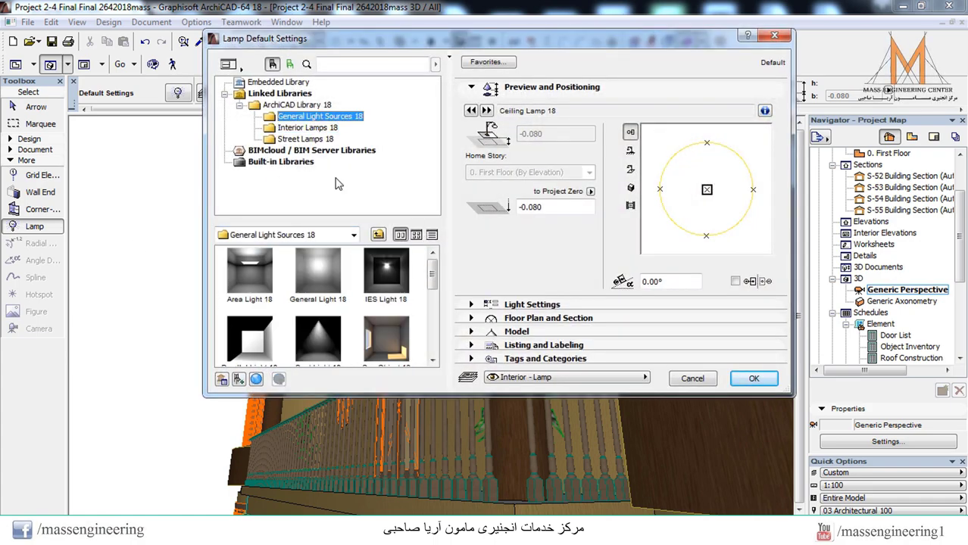
pyautogui.moveTo(425, 285)
pyautogui.mouseDown()
pyautogui.moveTo(425, 328)
pyautogui.moveTo(426, 299)
pyautogui.mouseUp()
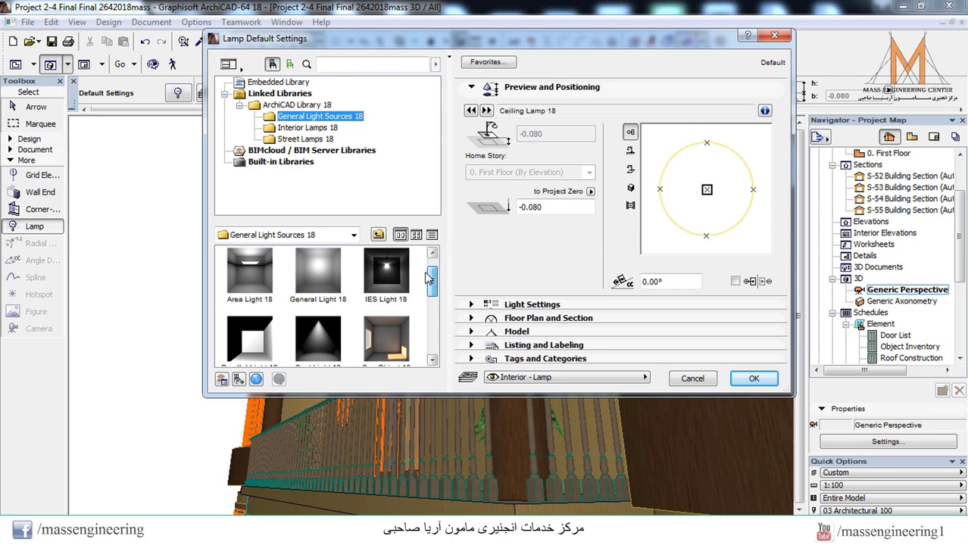
pyautogui.click(397, 282)
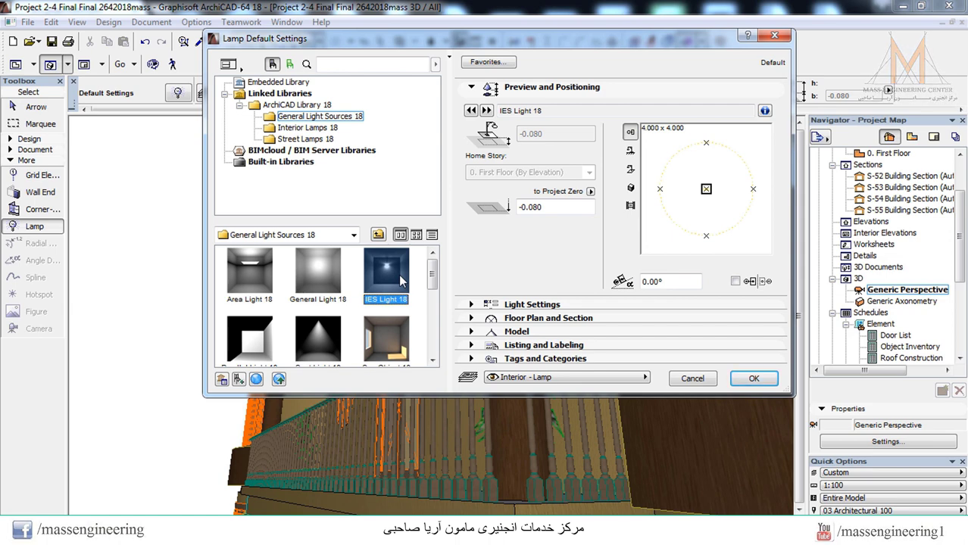
pyautogui.click(256, 281)
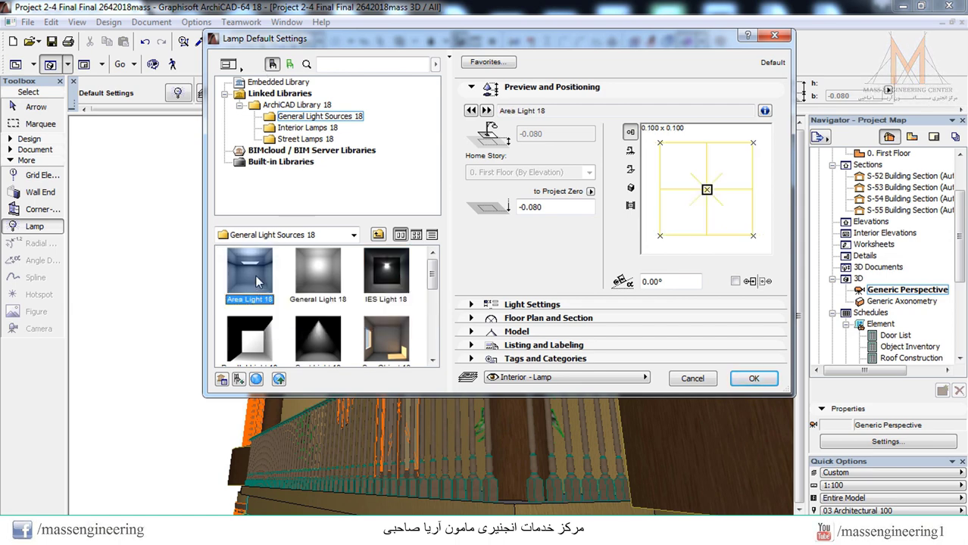
pyautogui.click(328, 274)
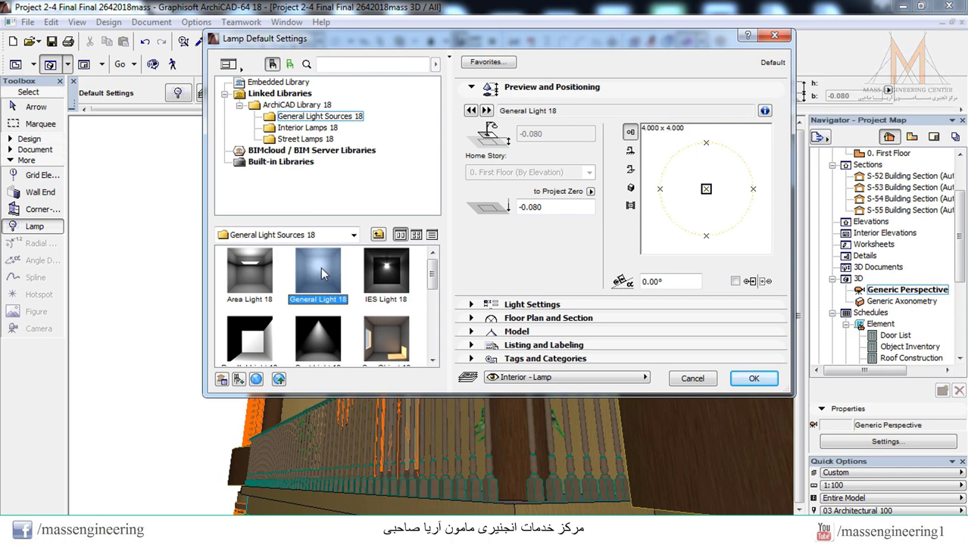
pyautogui.scroll(-2, 333, 292)
pyautogui.click(334, 288)
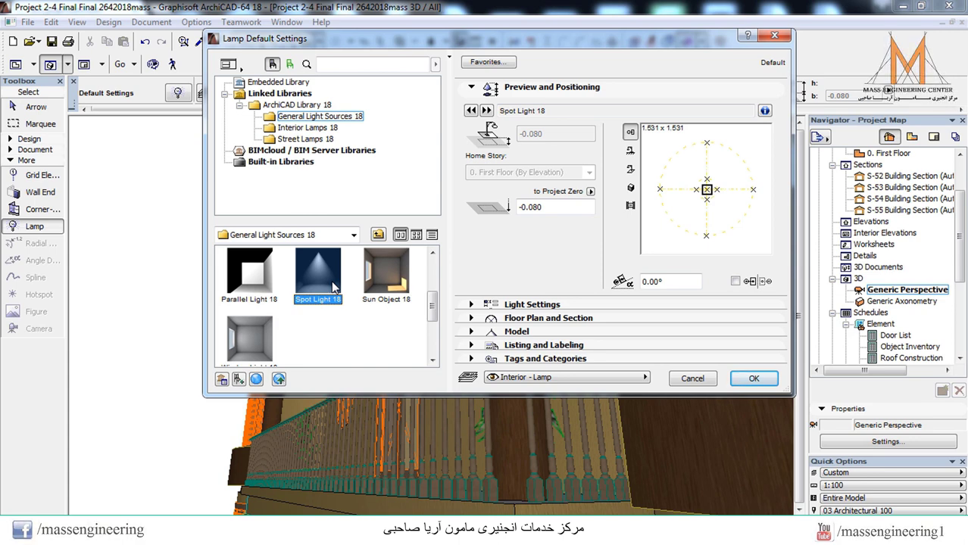
pyautogui.scroll(2, 334, 288)
pyautogui.click(390, 273)
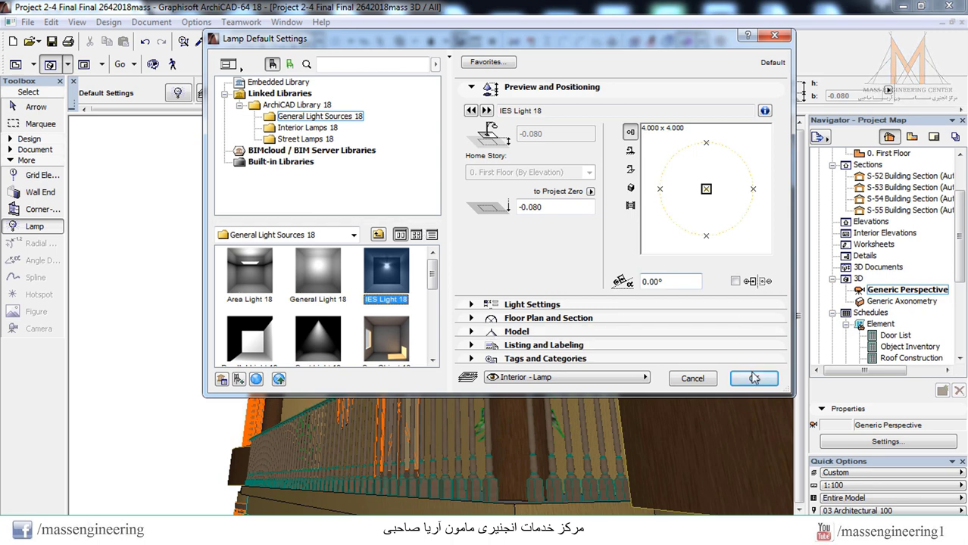
# Choose Street Lamp 04 18 from Street Lamps 18 as the default lamp and accept the settings
pyautogui.click(305, 139)
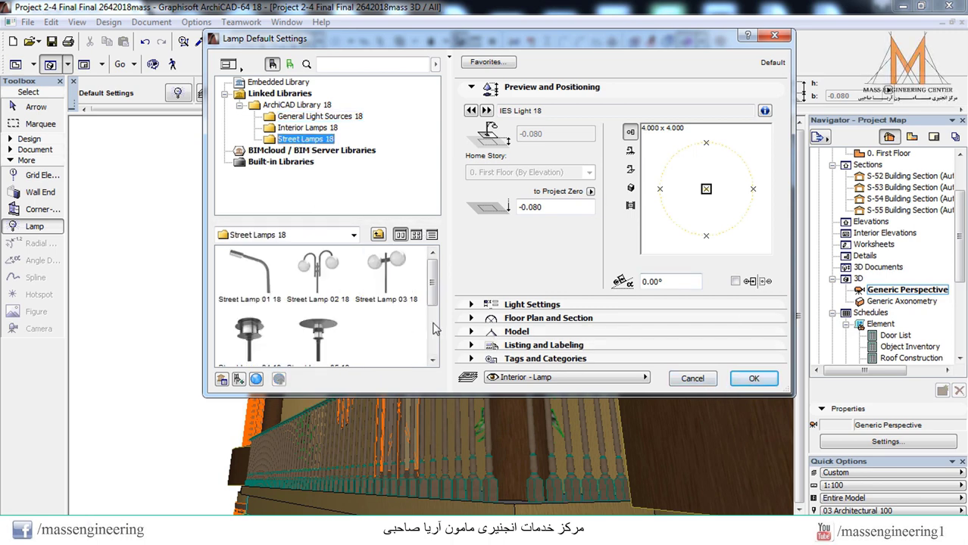
pyautogui.click(307, 282)
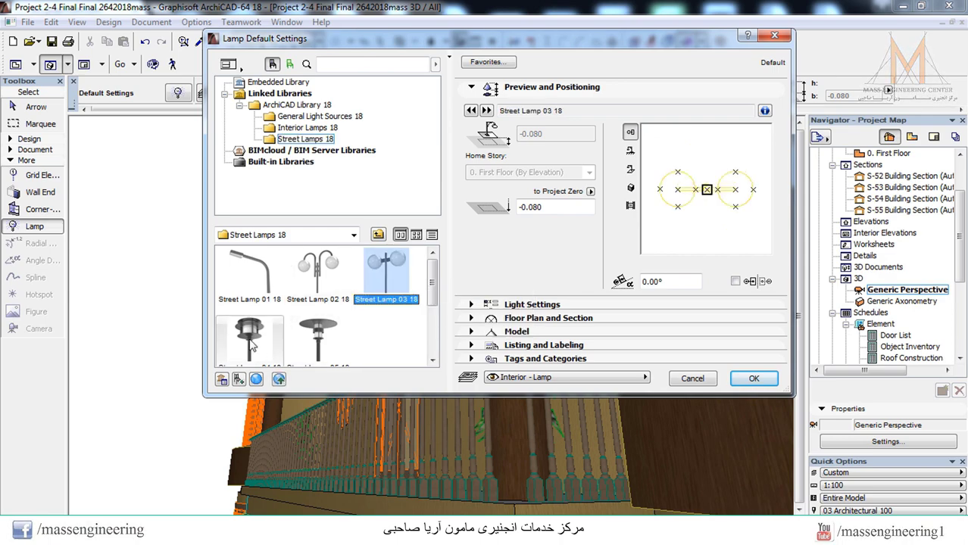
pyautogui.doubleClick(252, 343)
pyautogui.scroll(-10, 378, 248)
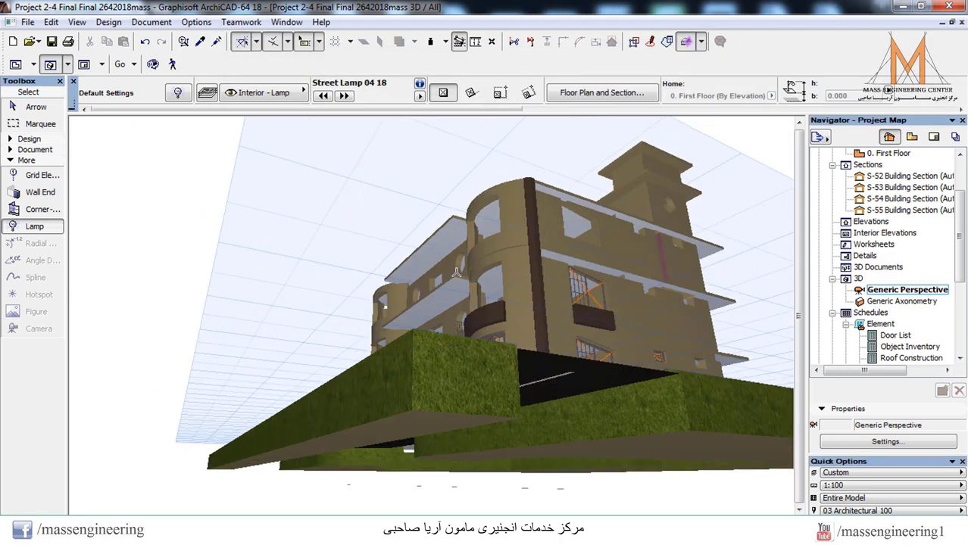
pyautogui.click(152, 64)
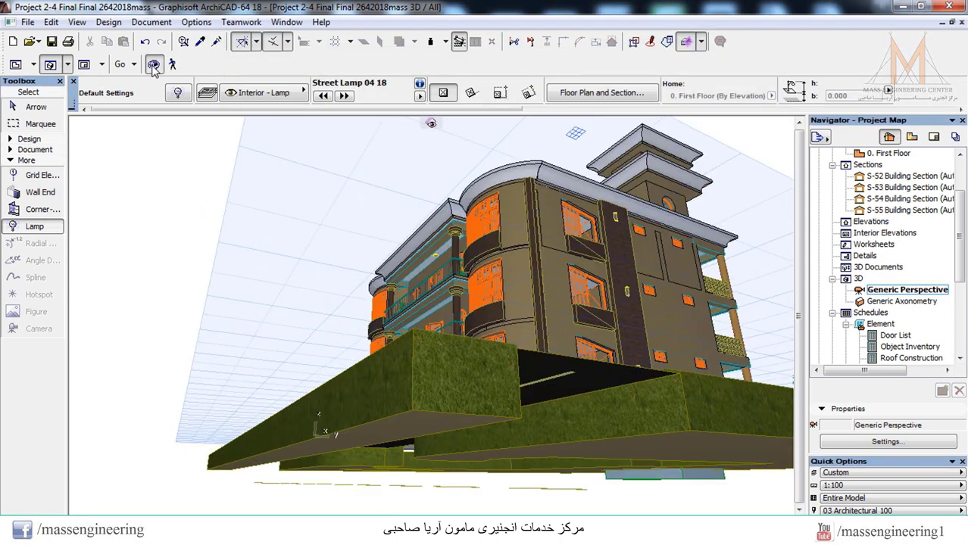
pyautogui.moveTo(287, 385); pyautogui.dragTo(307, 372)
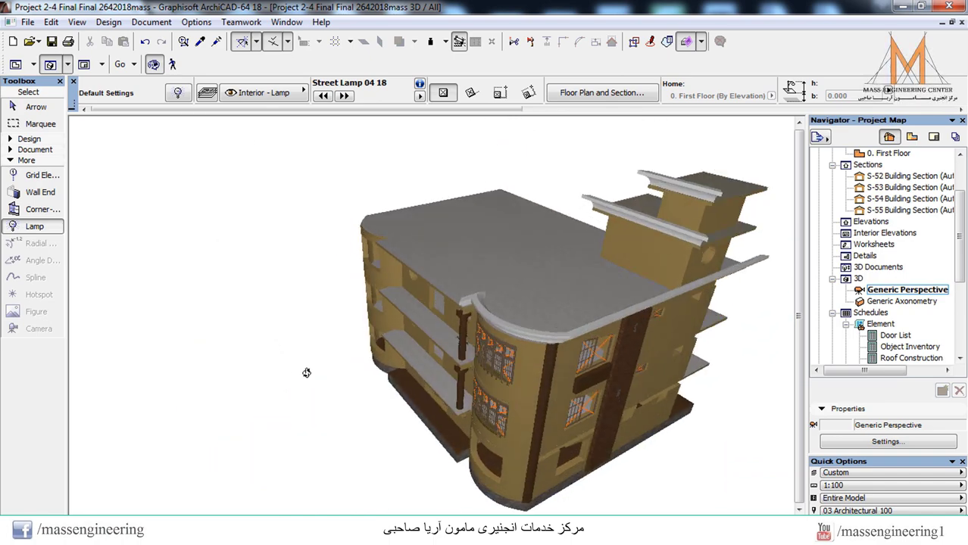
pyautogui.moveTo(326, 454); pyautogui.dragTo(247, 332)
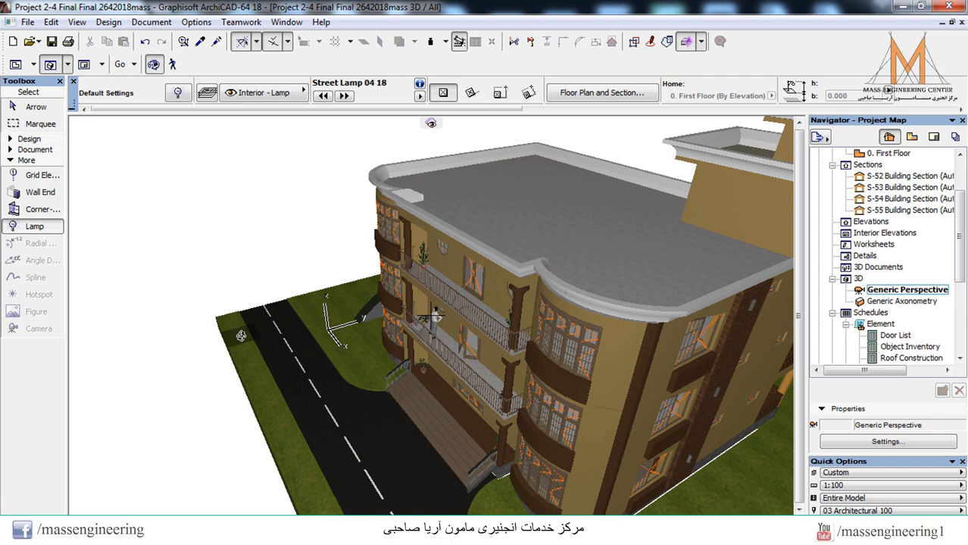
# Place three Street Lamp 04 18 lamps on the grass, one on the outer roadside strip and two on the building side
pyautogui.click(153, 65)
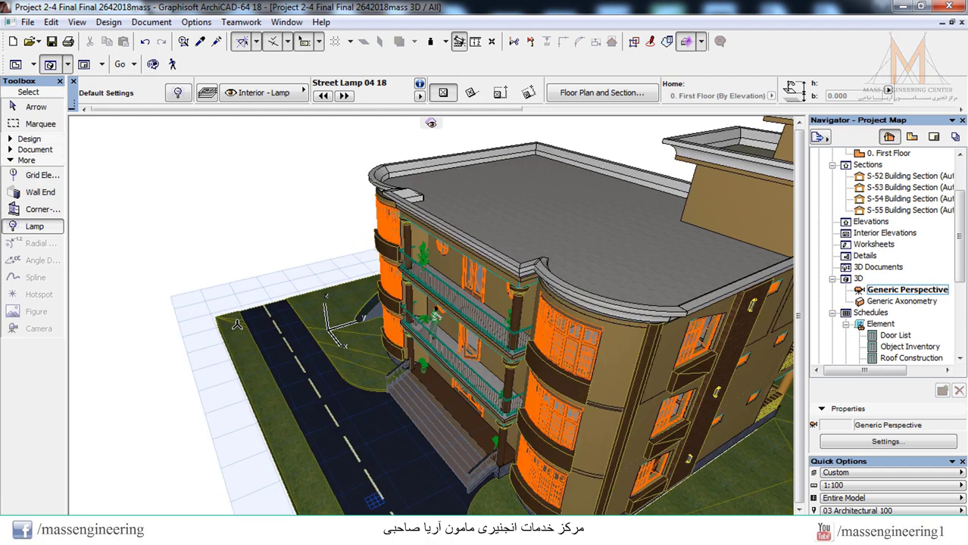
pyautogui.click(235, 327)
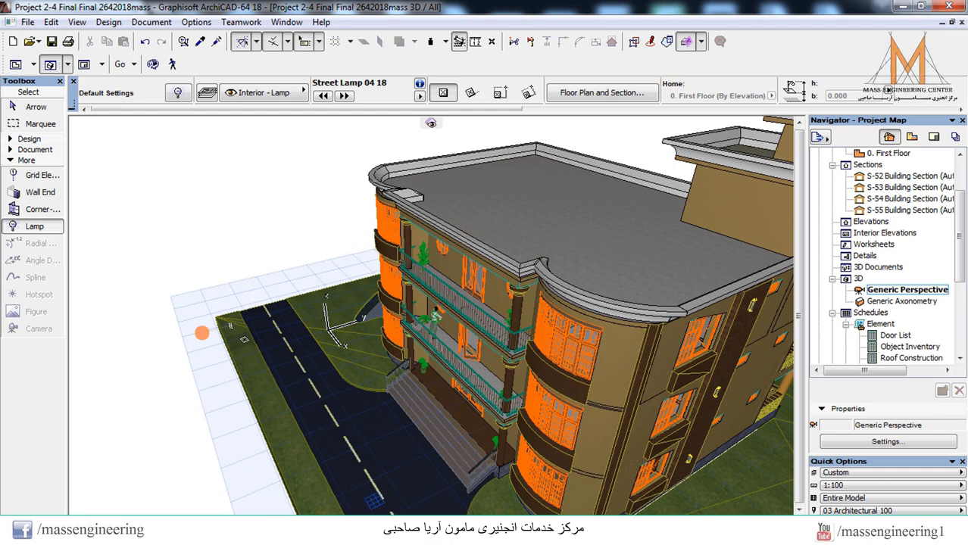
pyautogui.click(236, 341)
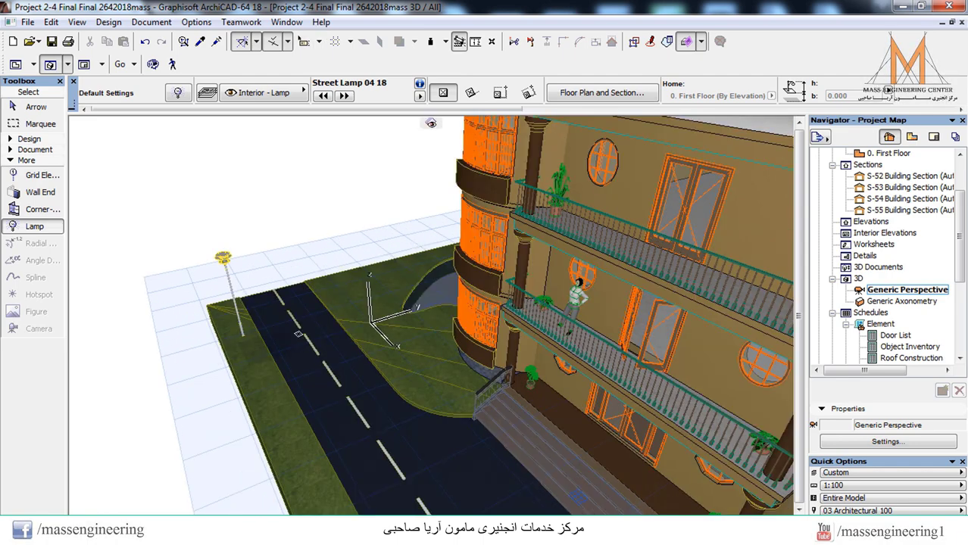
pyautogui.click(348, 296)
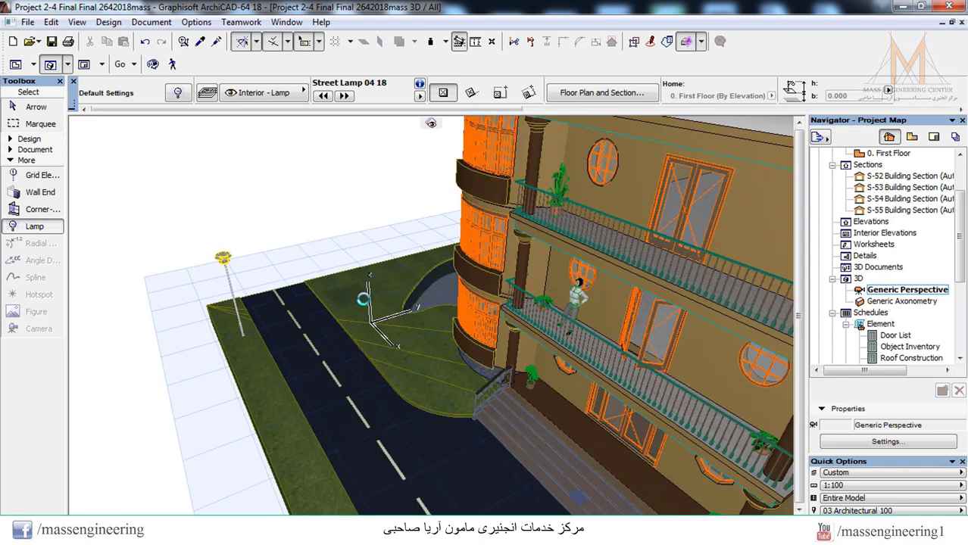
pyautogui.click(427, 268)
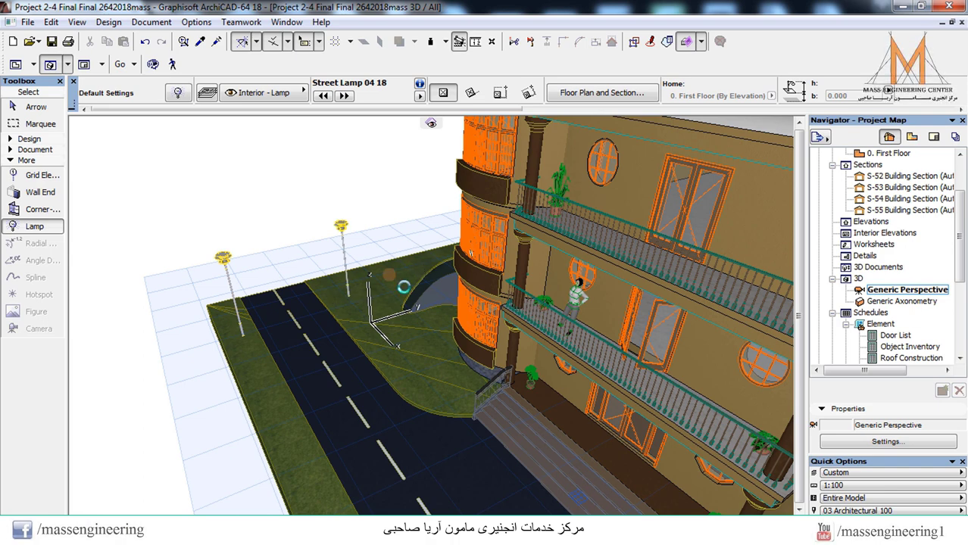
pyautogui.press('Escape')
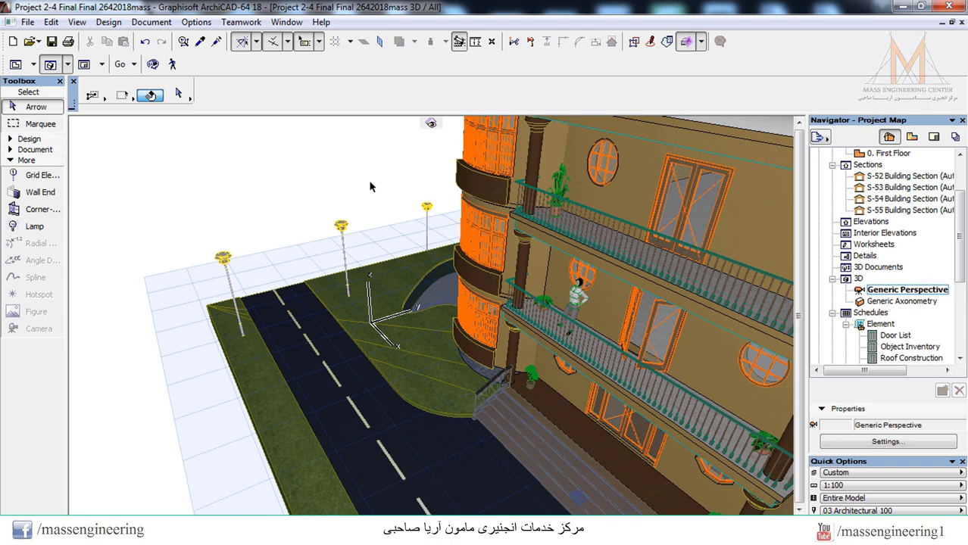
# Align the three street lamps with Center Vertically and delete the one closest to the building
pyautogui.click(428, 239)
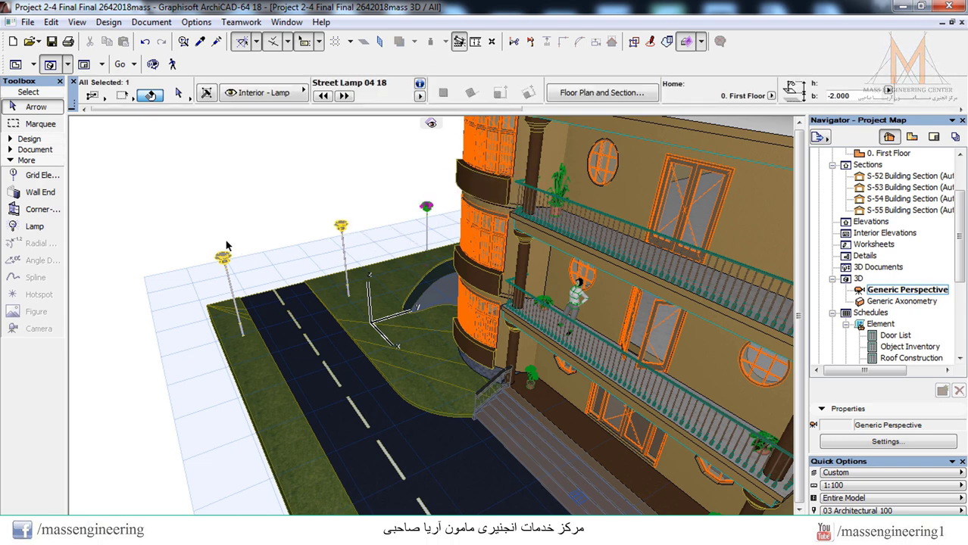
pyautogui.click(49, 23)
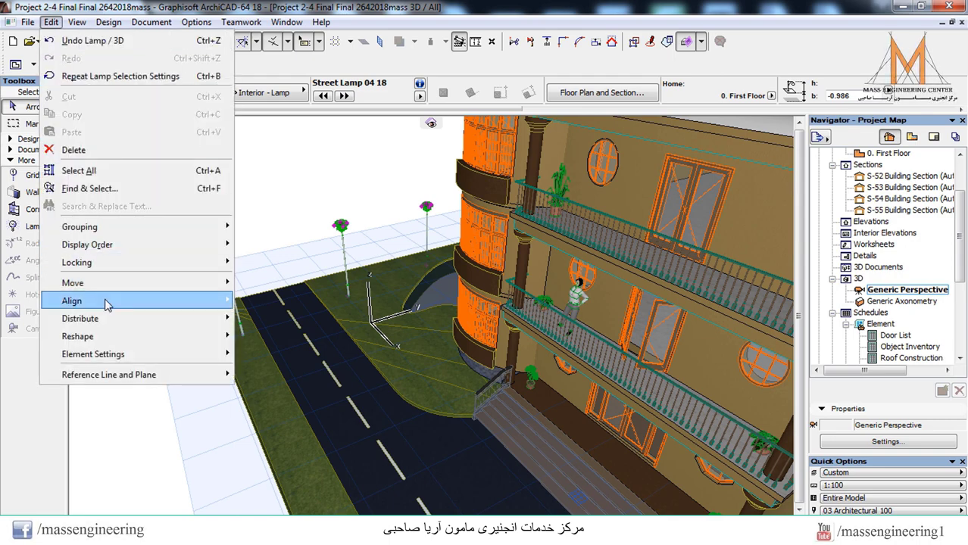
pyautogui.moveTo(106, 300)
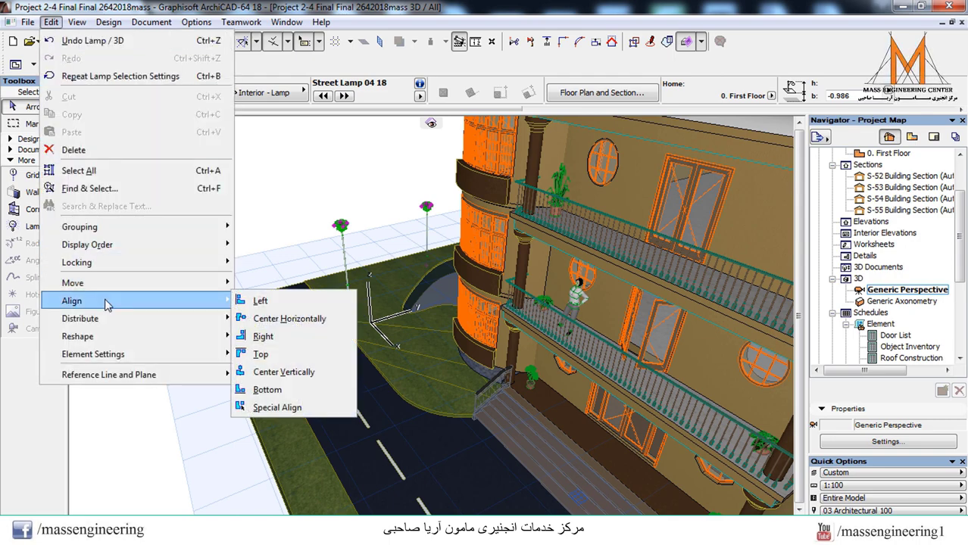
pyautogui.click(307, 372)
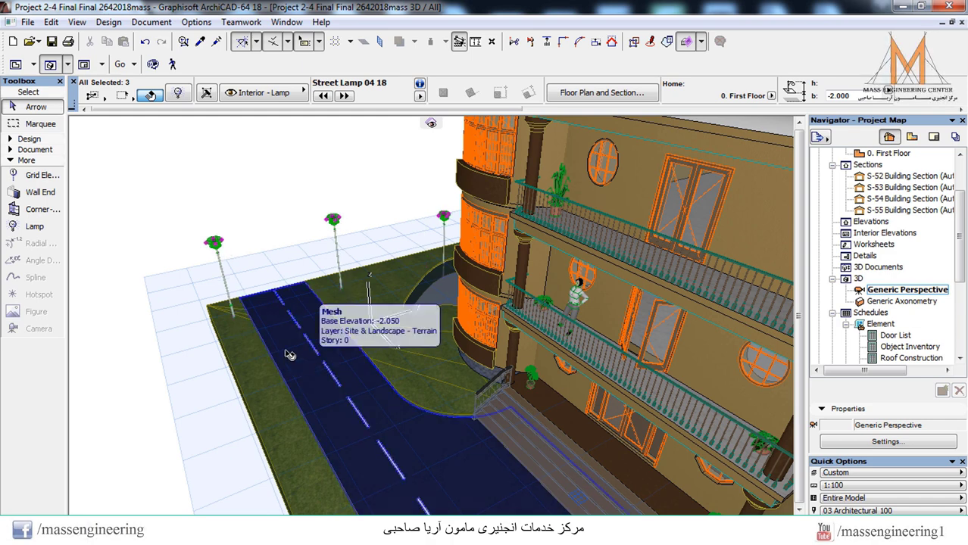
pyautogui.click(190, 256)
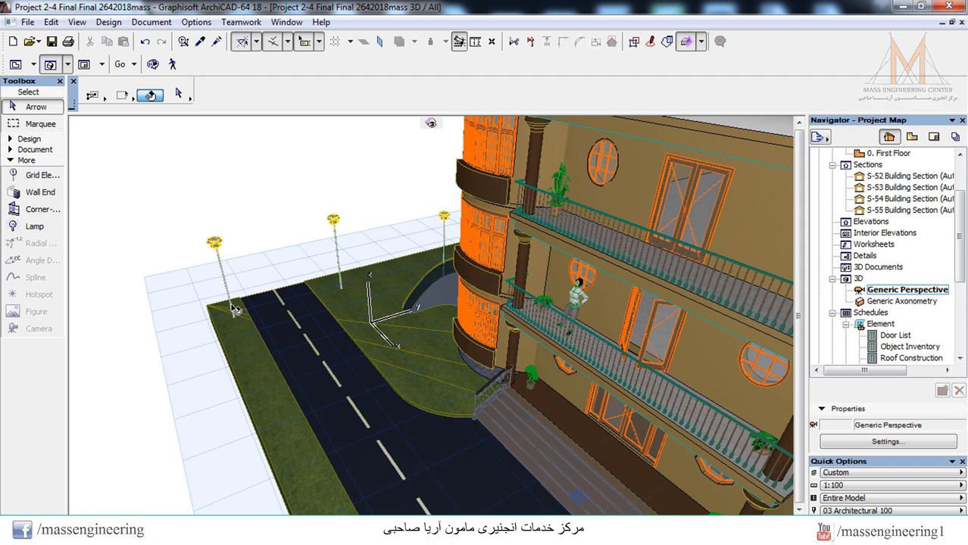
pyautogui.click(444, 221)
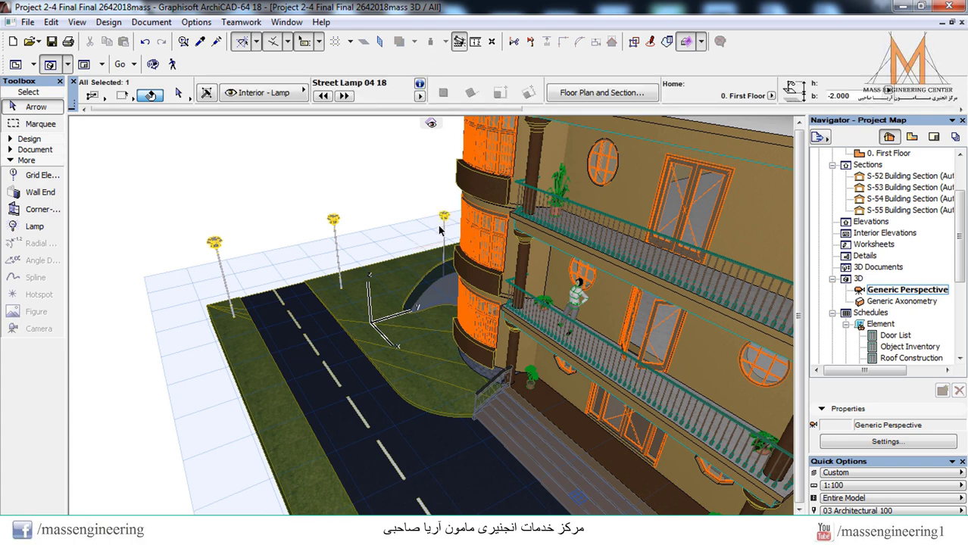
pyautogui.press('Delete')
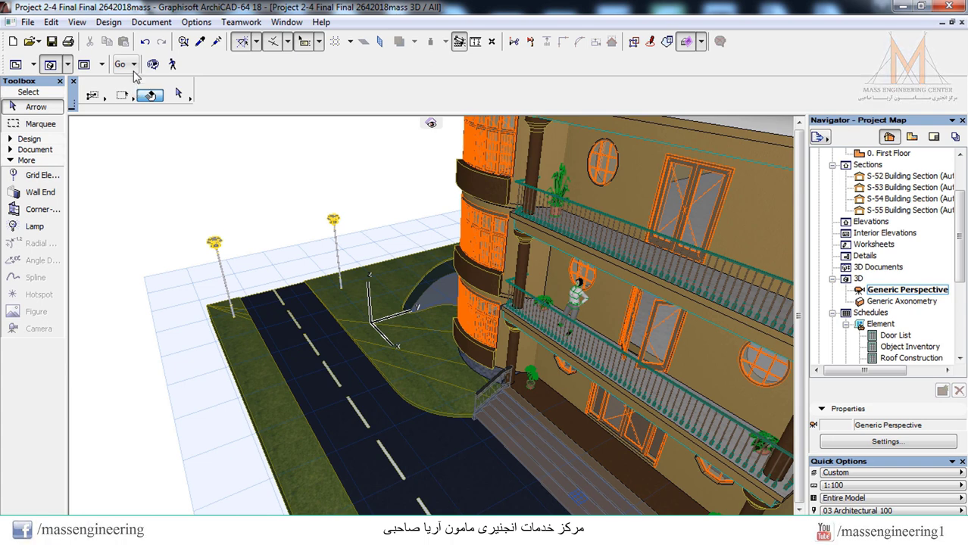
# Open the PhotoRendering Settings and turn on Detailed Settings to show the light adjustments
pyautogui.click(158, 23)
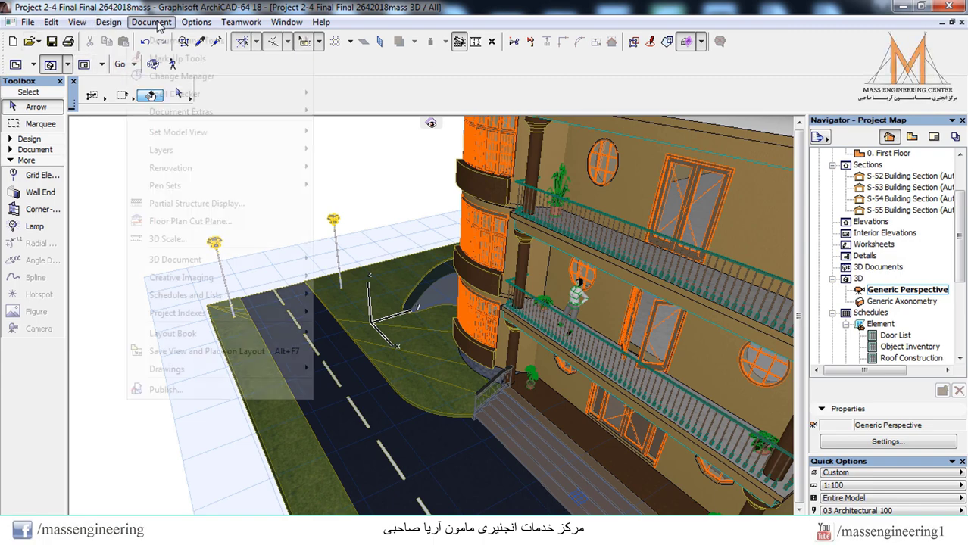
pyautogui.moveTo(231, 278)
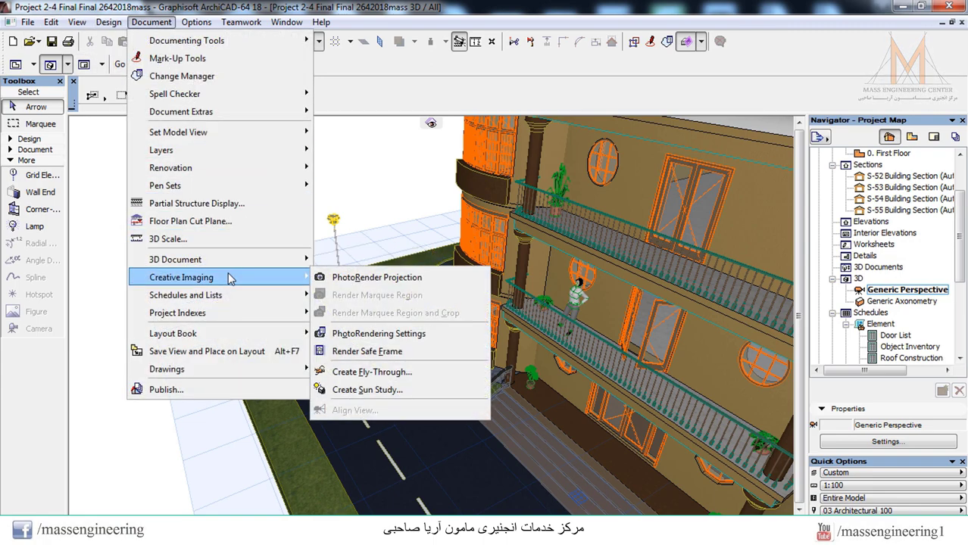
pyautogui.click(342, 334)
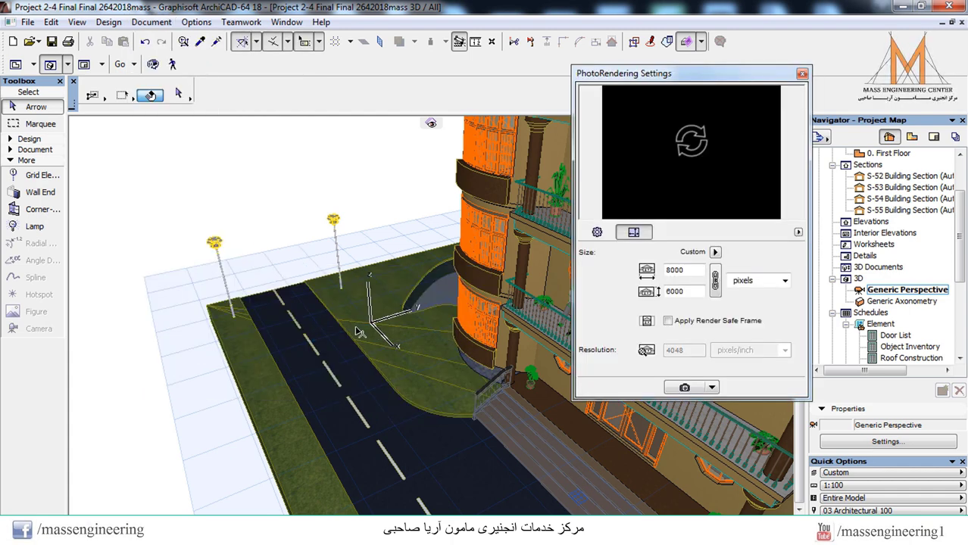
pyautogui.click(598, 232)
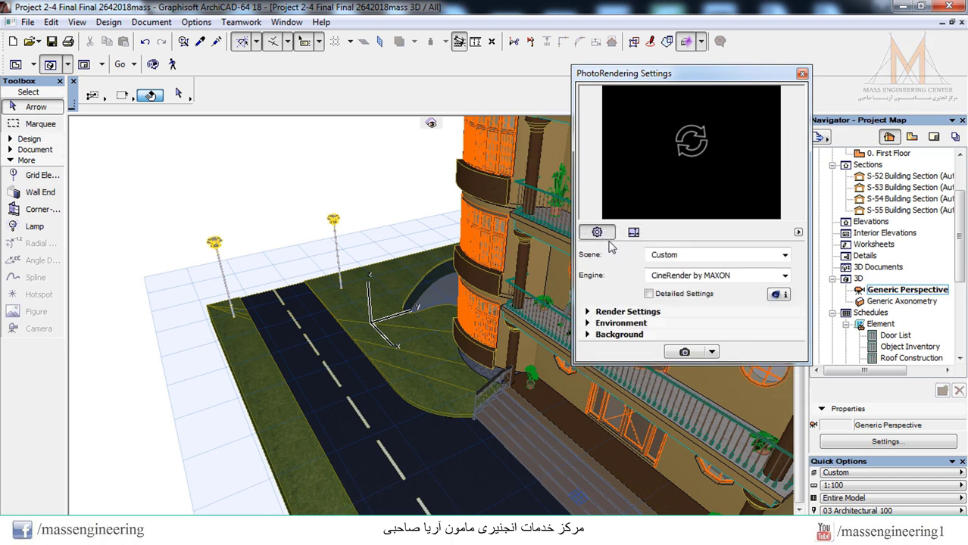
pyautogui.click(649, 294)
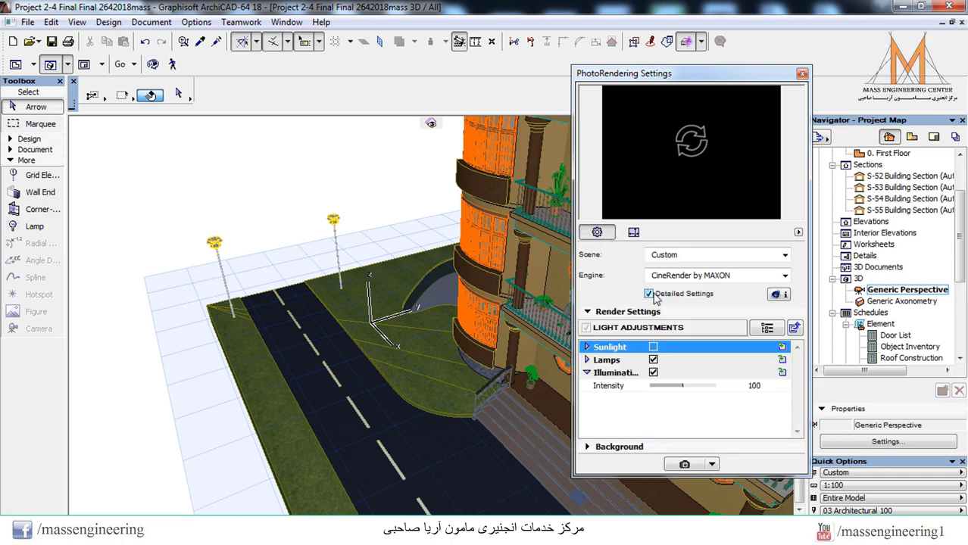
# Try the light adjustments with Sunlight on and Lamps off, and restore Sunlight off and Lamps on
pyautogui.click(653, 359)
pyautogui.click(653, 347)
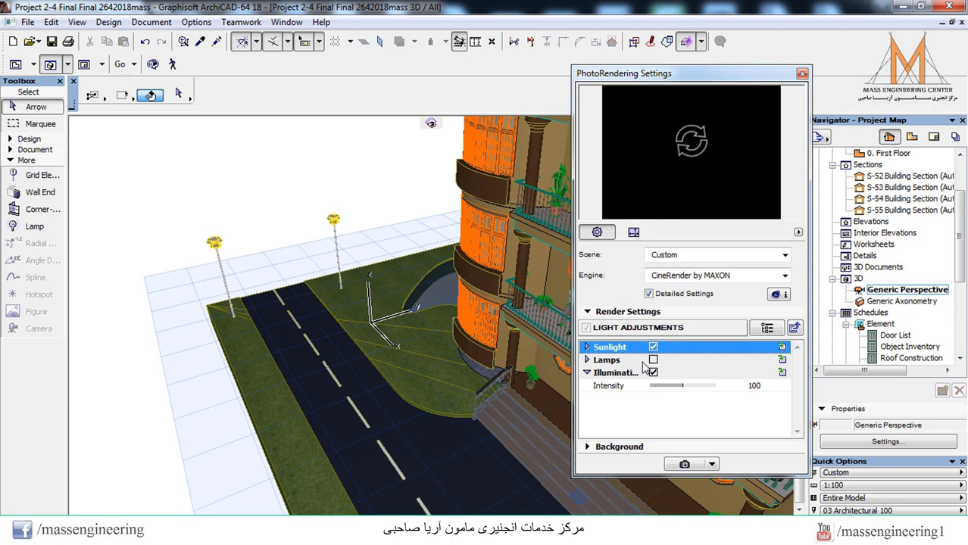
pyautogui.click(653, 346)
pyautogui.click(653, 359)
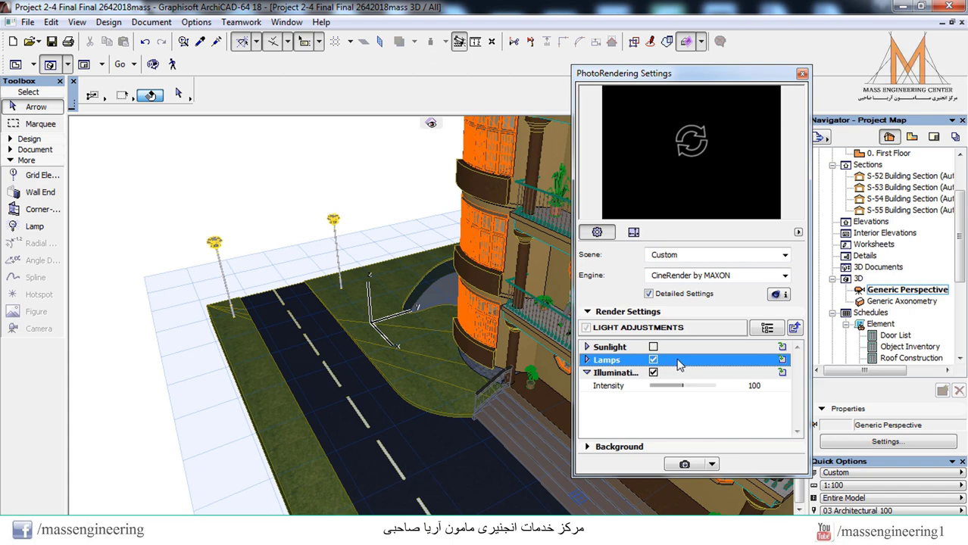
# Examine the Sunlight, Lamps and Illumination intensities and the available rendering engines, and turn Detailed Settings off
pyautogui.click(587, 360)
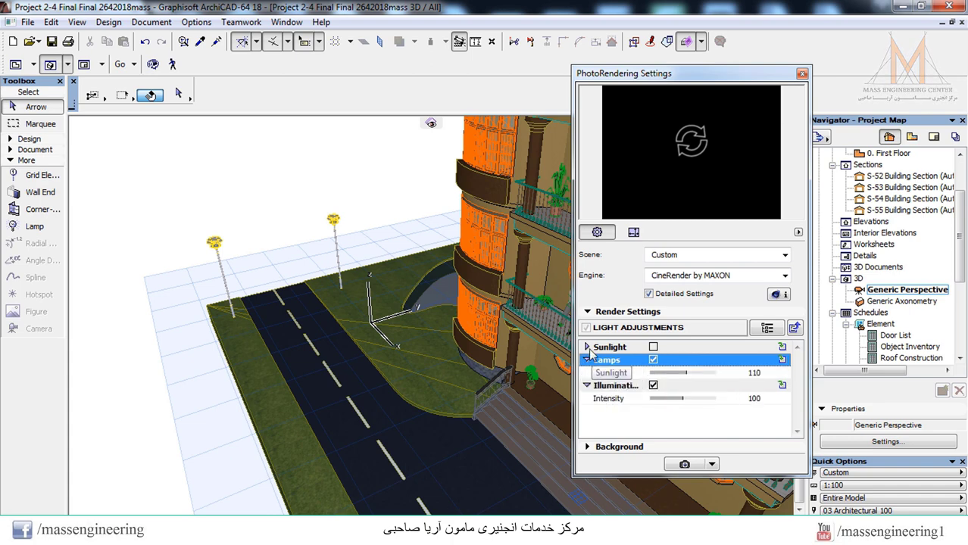
pyautogui.click(587, 346)
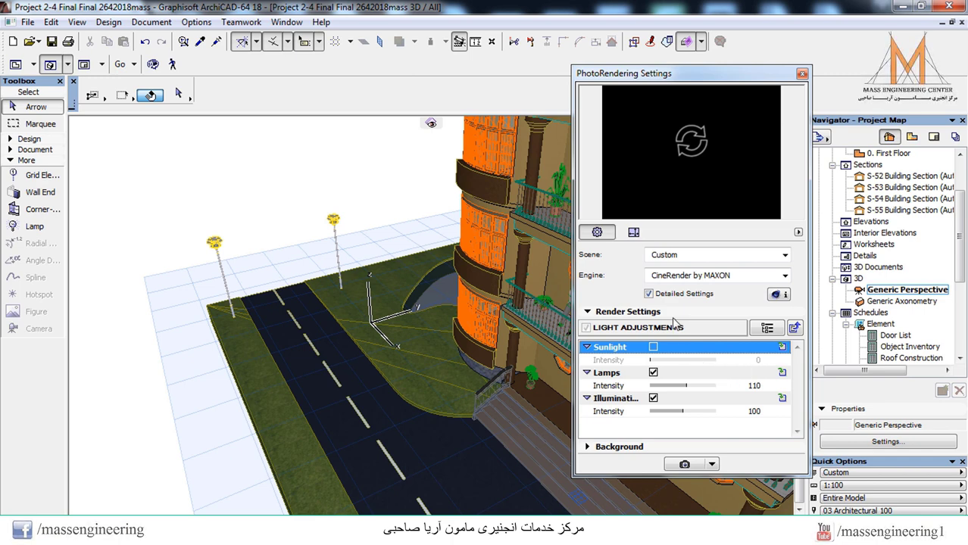
pyautogui.click(691, 387)
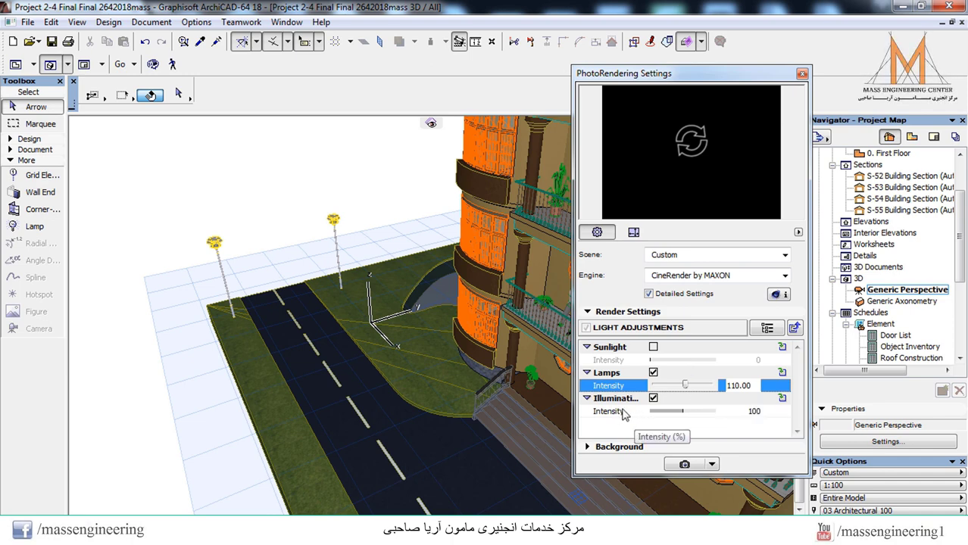
pyautogui.click(690, 415)
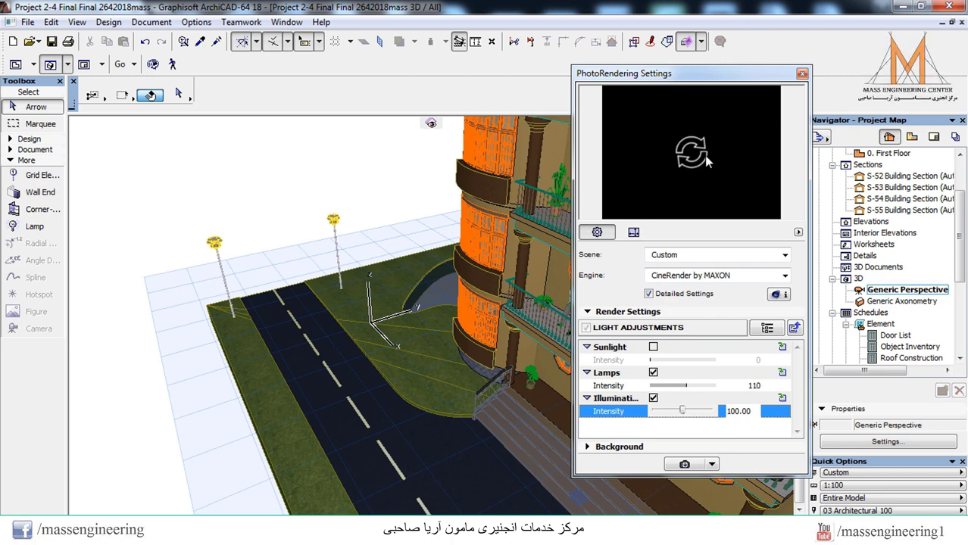
pyautogui.click(671, 276)
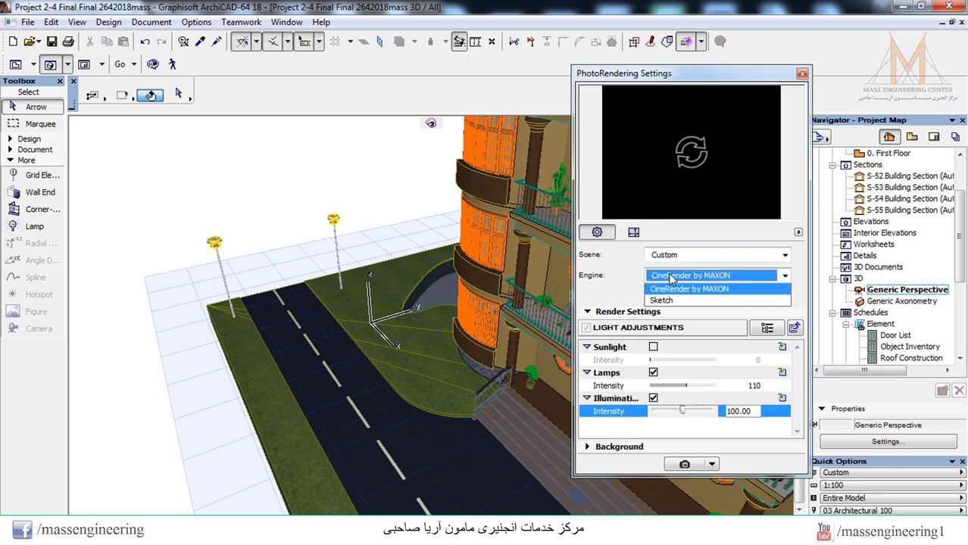
pyautogui.click(671, 277)
pyautogui.click(648, 294)
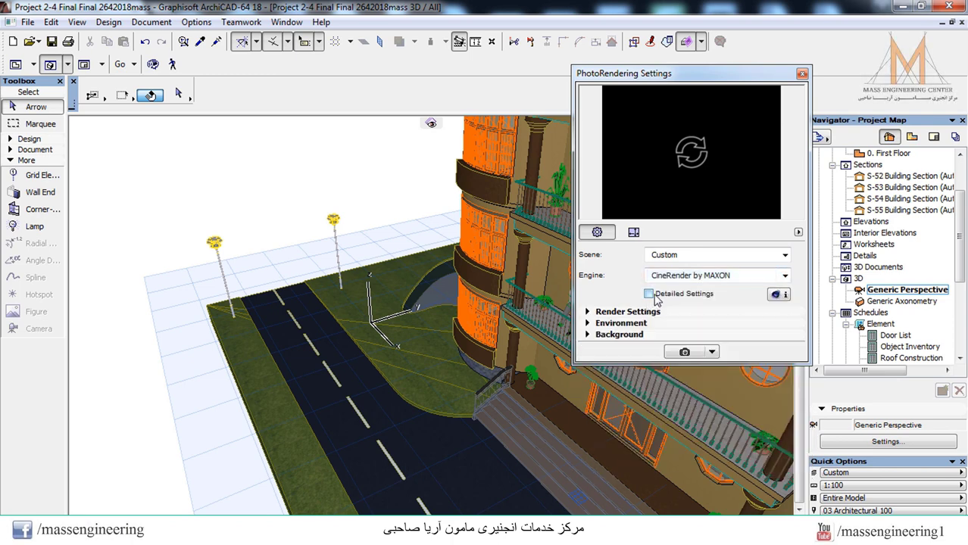
# Set the rendering size to the 160 x 120 pixel screen preset
pyautogui.click(634, 234)
pyautogui.click(714, 252)
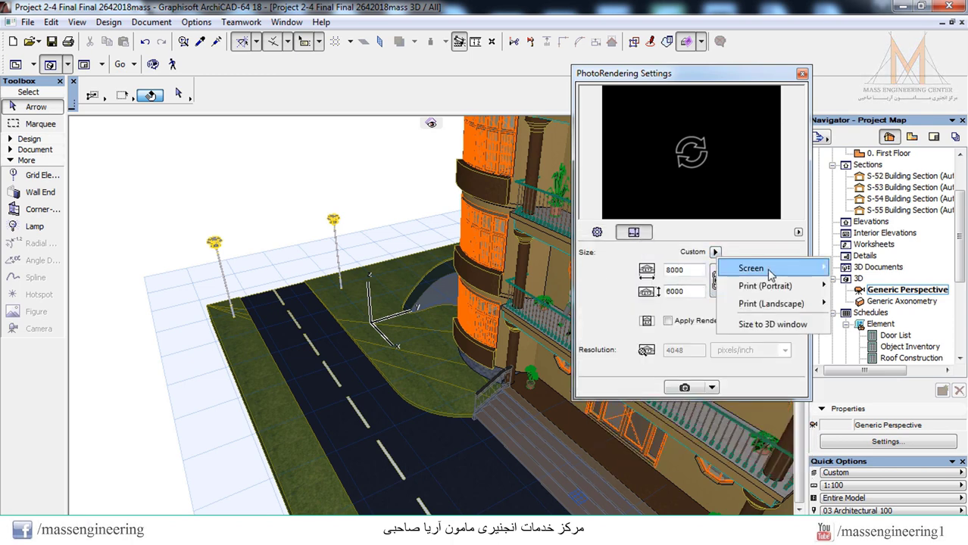
pyautogui.moveTo(769, 274)
pyautogui.click(872, 269)
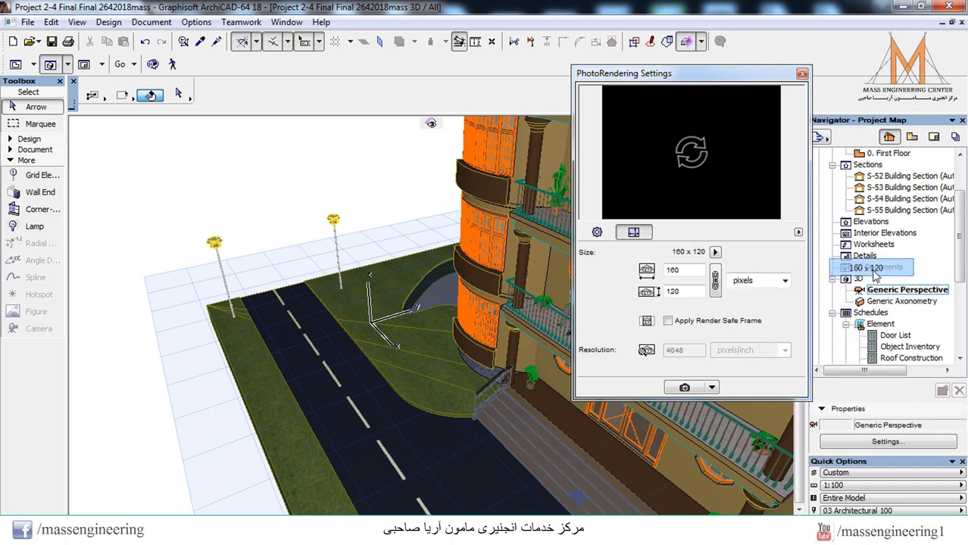
# Review the engine and scene choices, keep CineRender by MAXON with the Custom scene, and close the PhotoRendering Settings
pyautogui.click(598, 232)
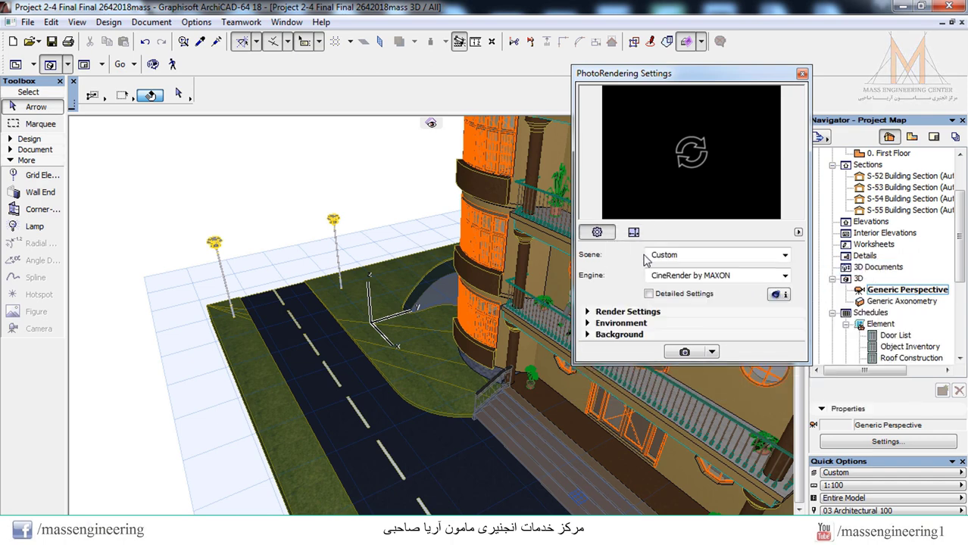
pyautogui.click(691, 276)
pyautogui.click(695, 297)
pyautogui.click(681, 257)
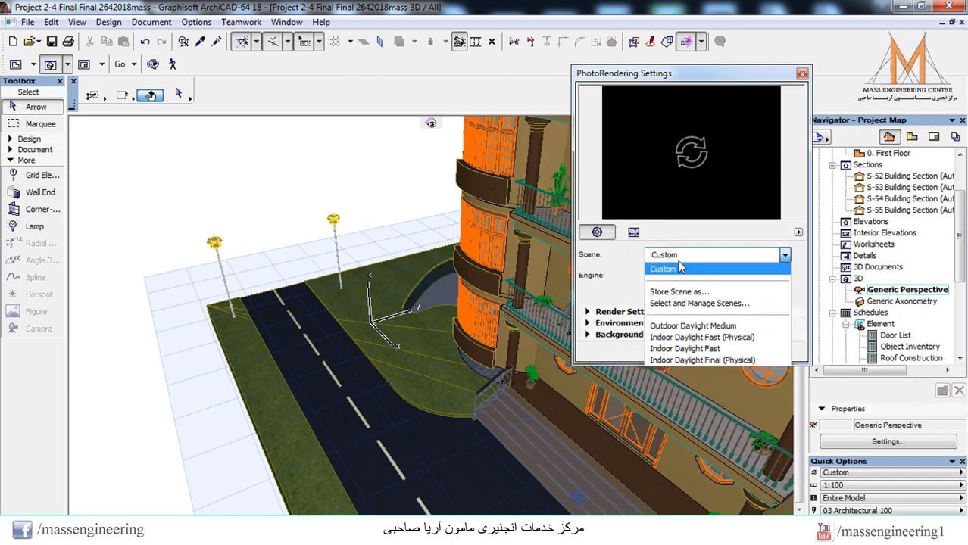
pyautogui.click(680, 268)
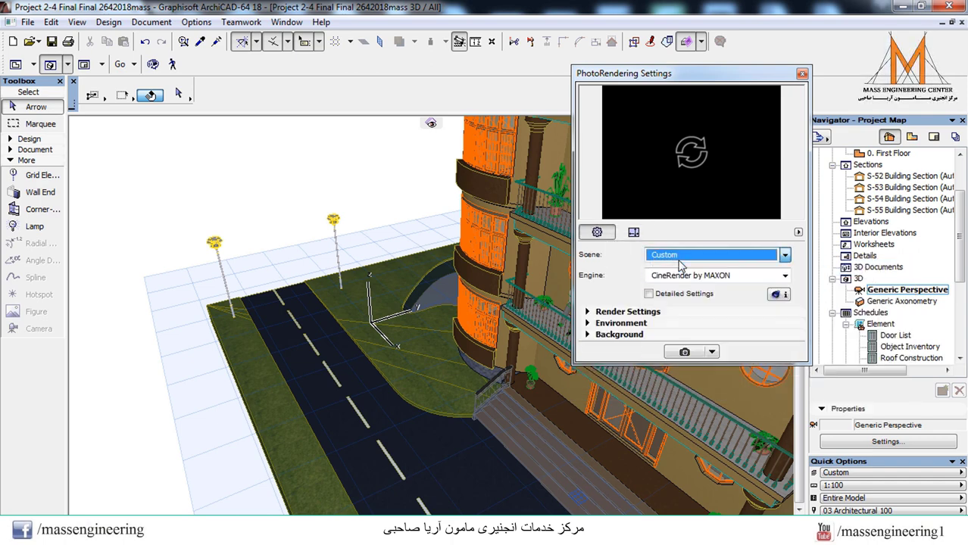
pyautogui.click(802, 75)
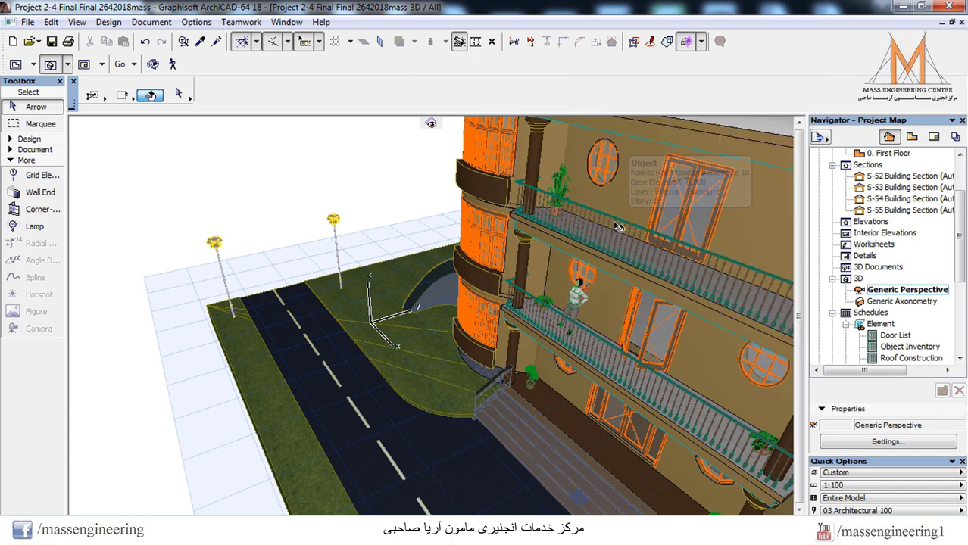
pyautogui.click(617, 227)
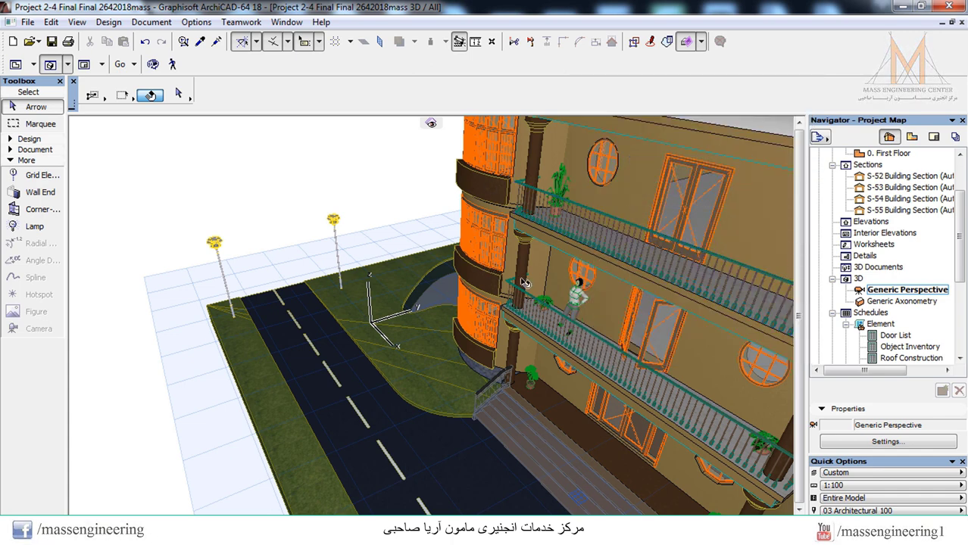
pyautogui.keyDown('shift'); pyautogui.moveTo(523, 281); pyautogui.dragTo(752, 243, button='middle'); pyautogui.keyUp('shift')
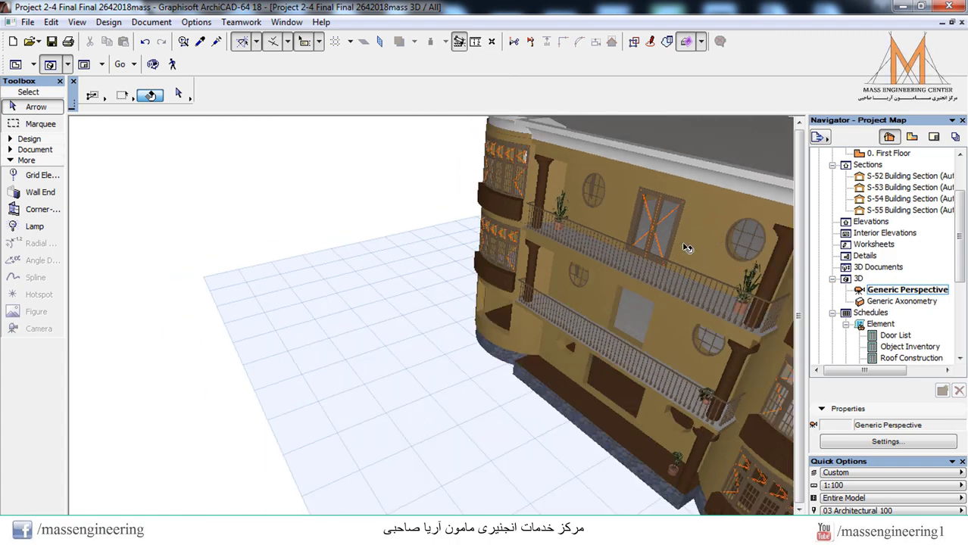
pyautogui.keyDown('shift'); pyautogui.moveTo(687, 250); pyautogui.dragTo(649, 246, button='middle'); pyautogui.keyUp('shift')
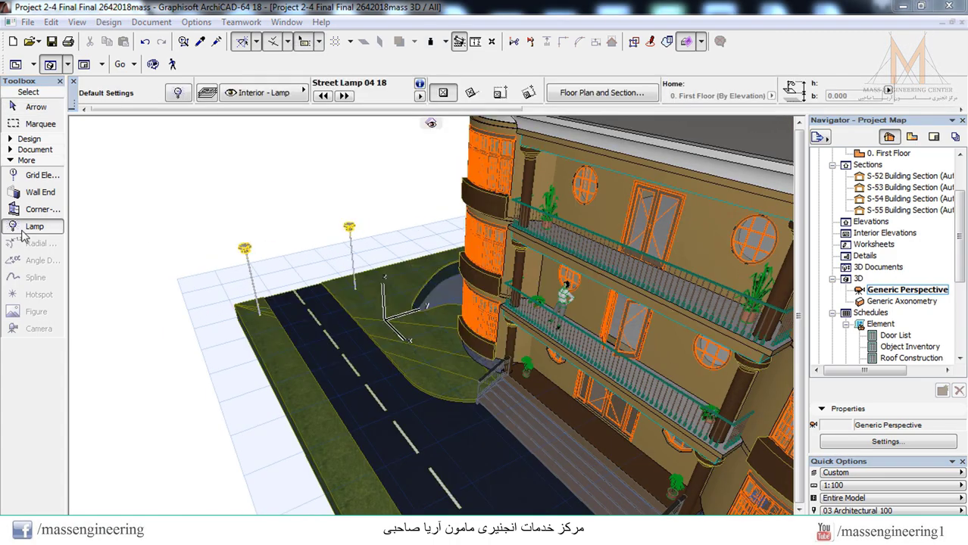
# Set the Lamp tool's default to Chandelier 18 from the Interior Lamps 18 library
pyautogui.doubleClick(34, 227)
pyautogui.click(306, 127)
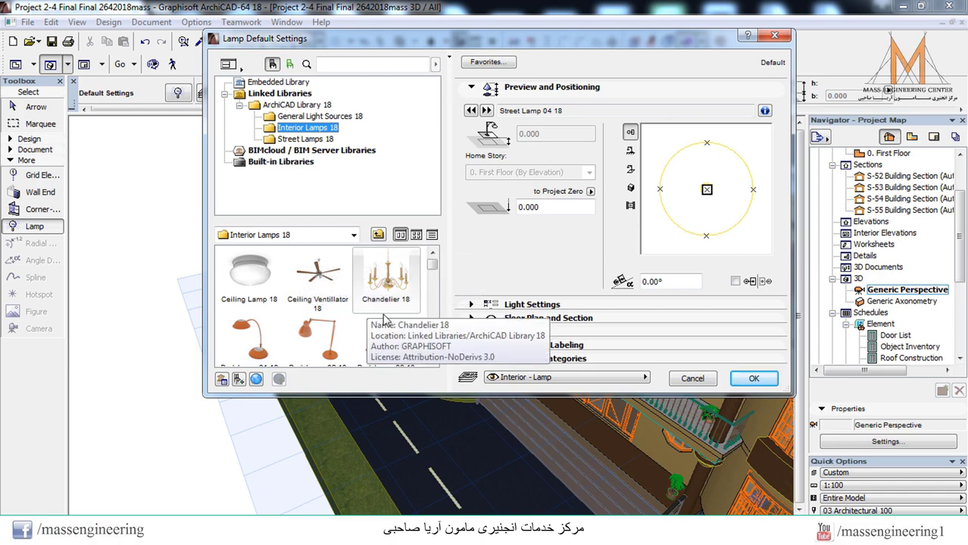
pyautogui.click(401, 281)
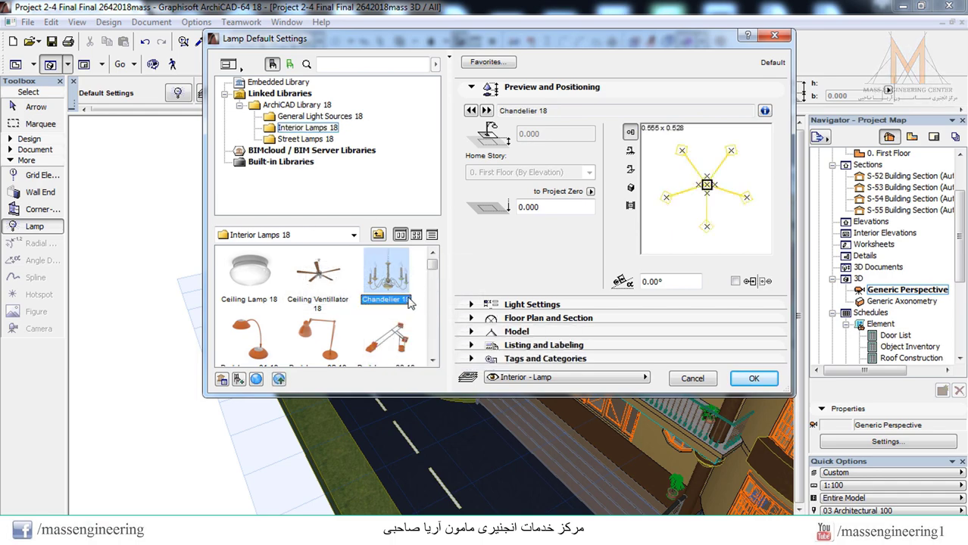
pyautogui.click(754, 379)
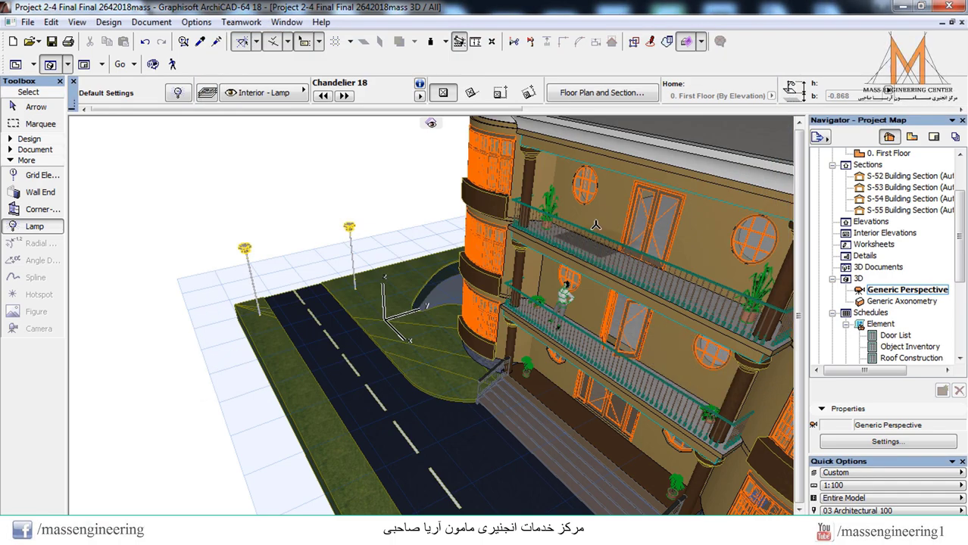
# Place a Chandelier 18 lamp at the ceiling of the room behind the balcony facade
pyautogui.scroll(2, 733, 224)
pyautogui.scroll(5, 733, 224)
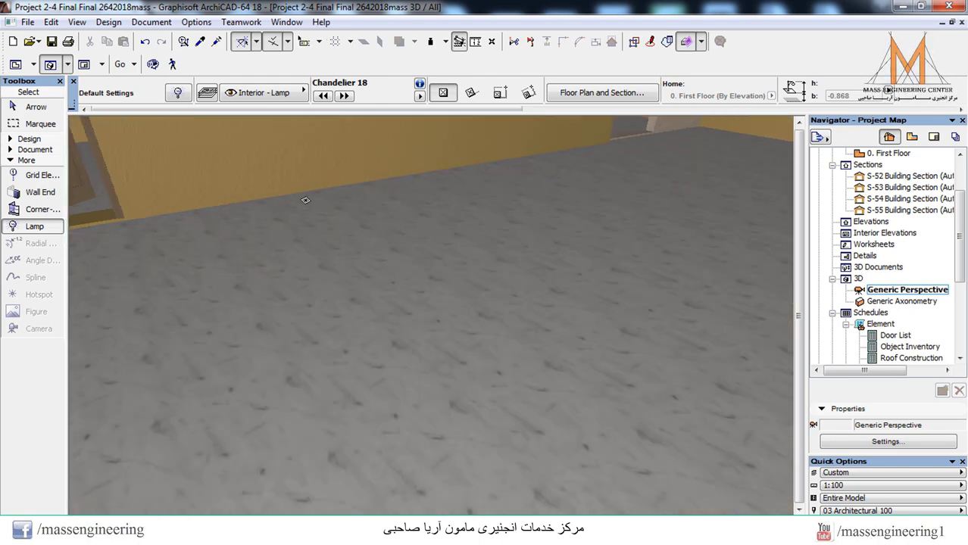
pyautogui.click(156, 66)
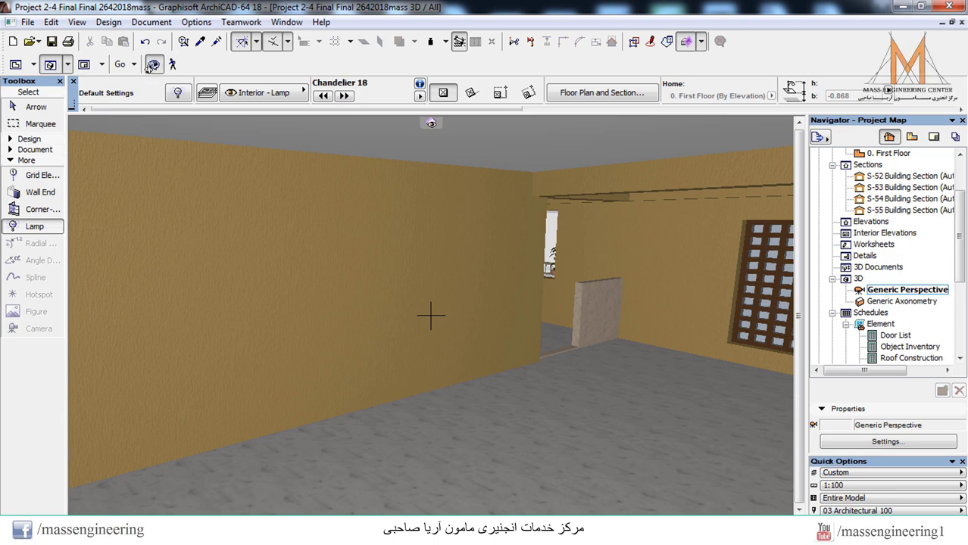
pyautogui.press('Escape')
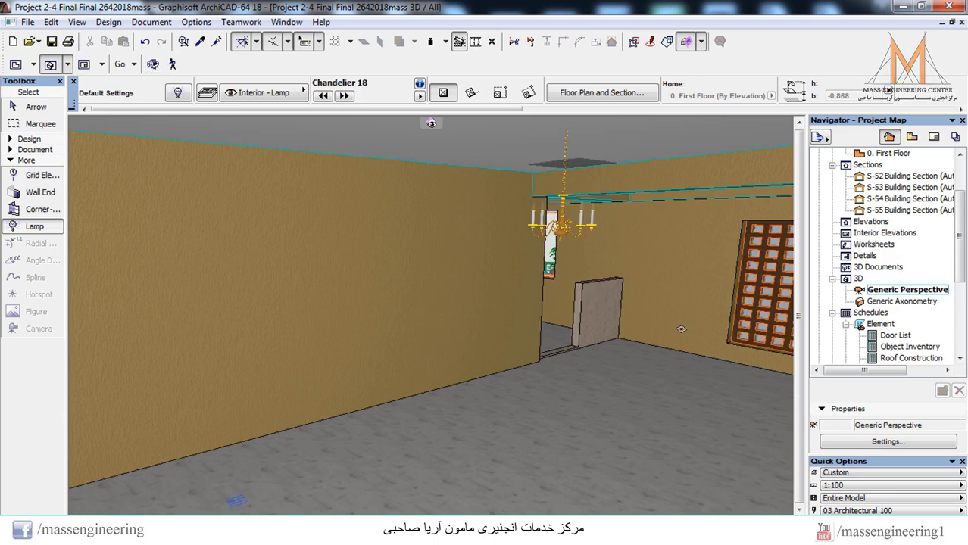